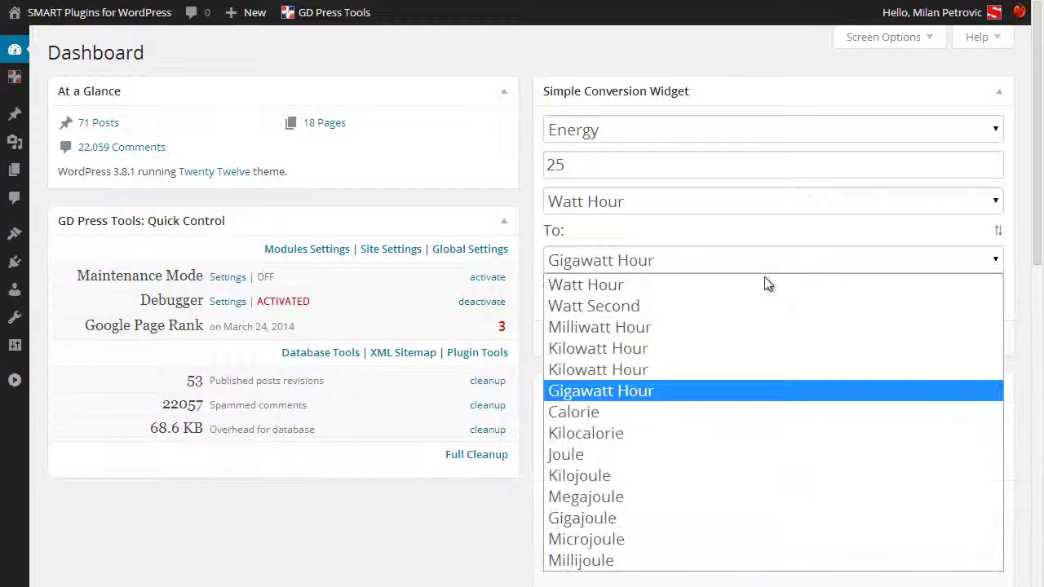
Step: Convert 25 watt hours to joules, and 25 bits to kilobytes under Memory, in the Simple Conversion Widget
left_click(629, 452)
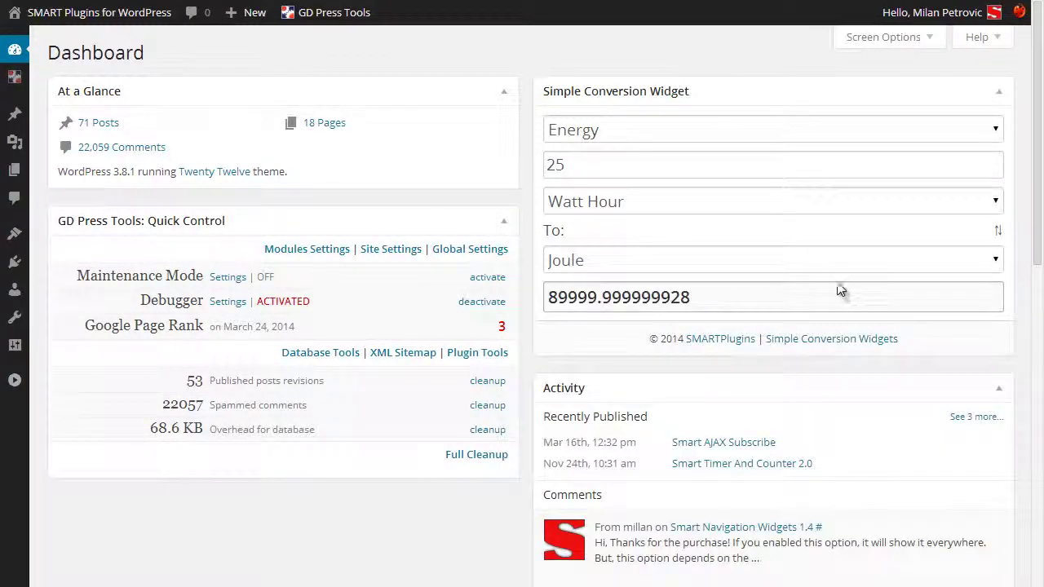
left_click(721, 131)
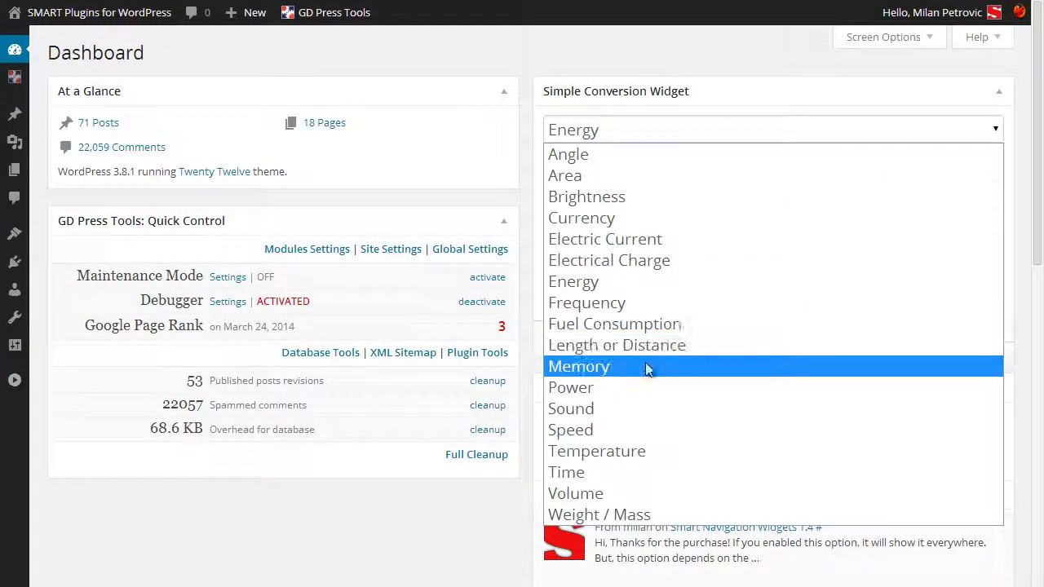
left_click(648, 366)
left_click(659, 260)
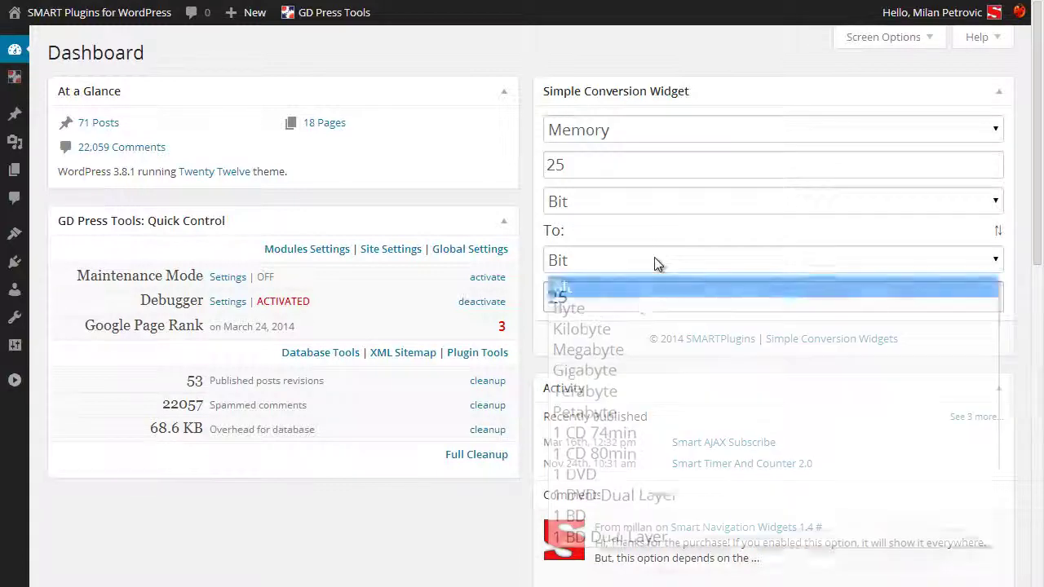
left_click(622, 327)
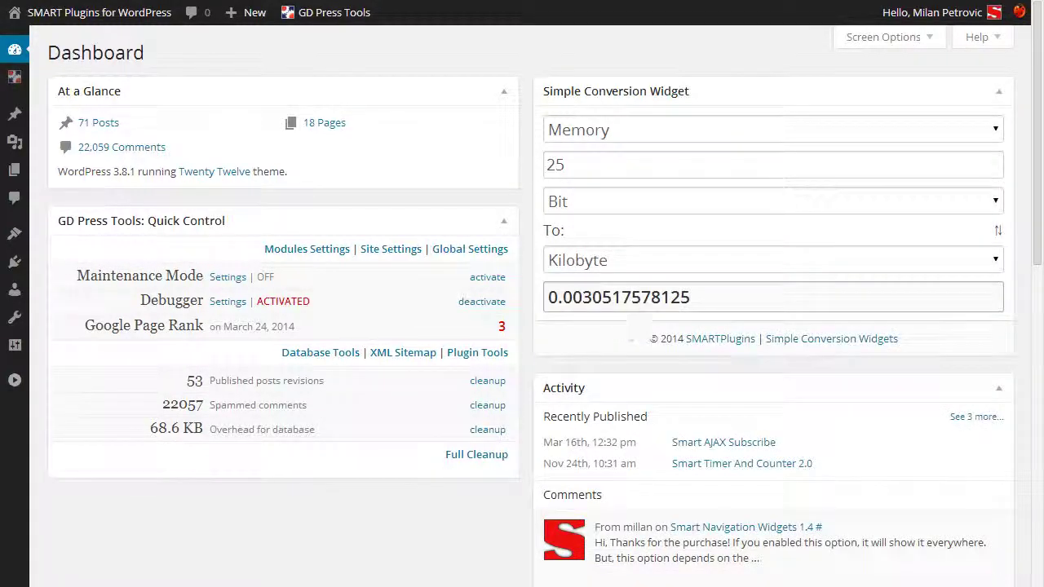
Step: Swap the memory units, set the amount to 1024, and convert the kilobytes to Megabyte
left_click(998, 233)
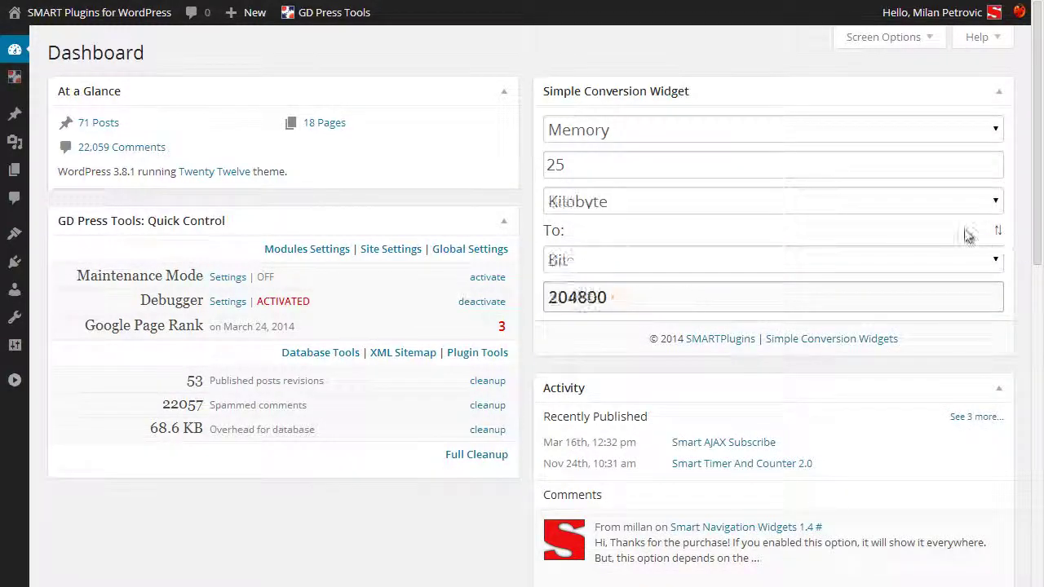
left_click(649, 165)
type("102")
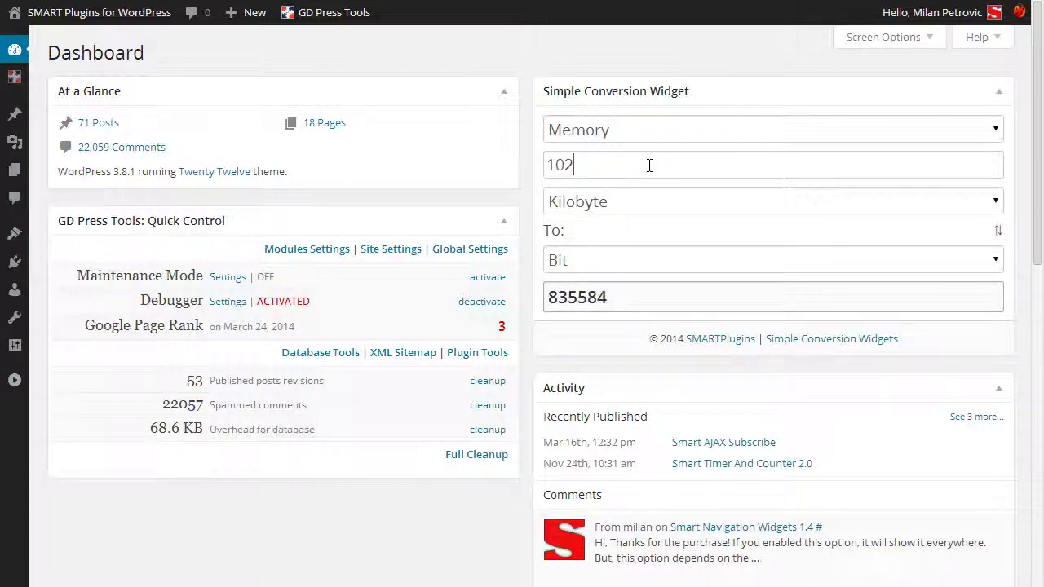
type("4")
left_click(703, 266)
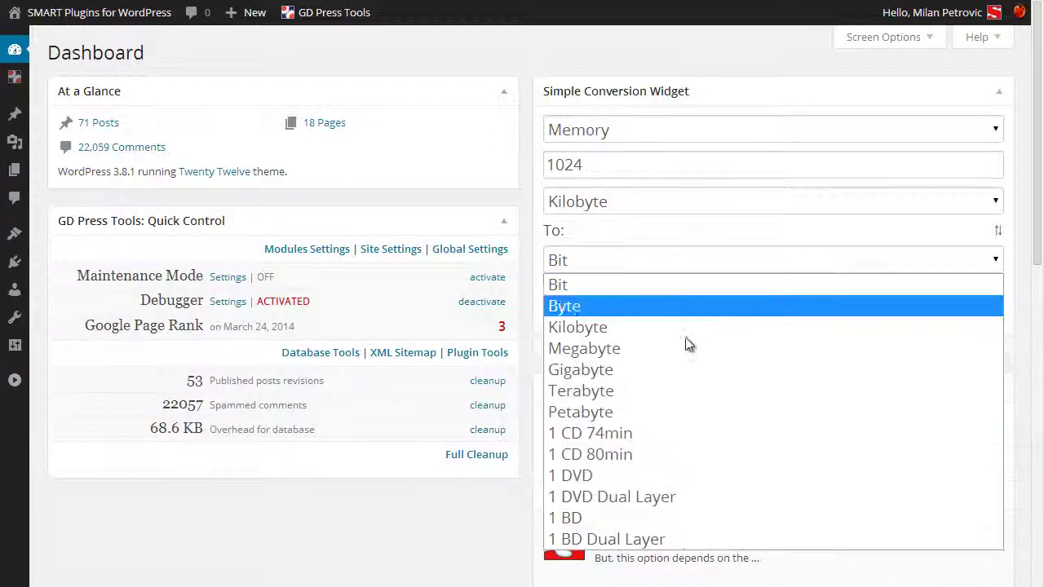
left_click(663, 347)
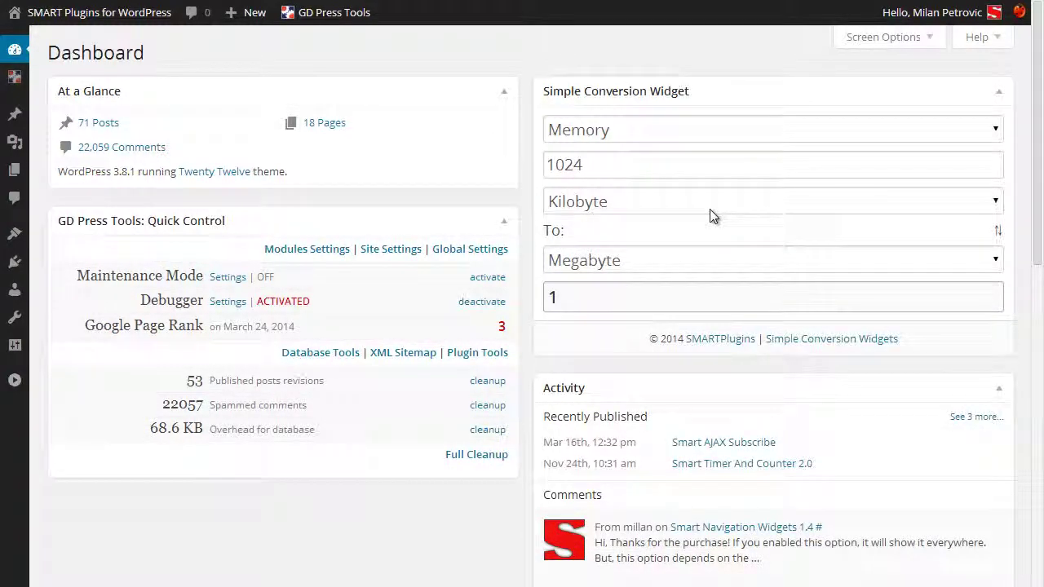
Step: Swap the units to convert from Megabyte, set the target unit to 1 DVD, and reverse that conversion
left_click(998, 231)
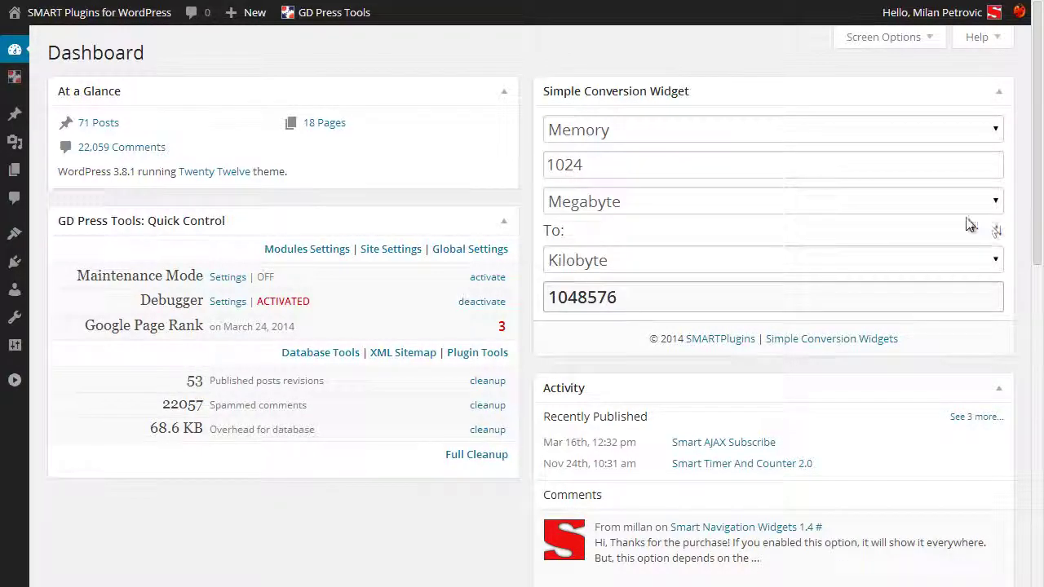
left_click(611, 263)
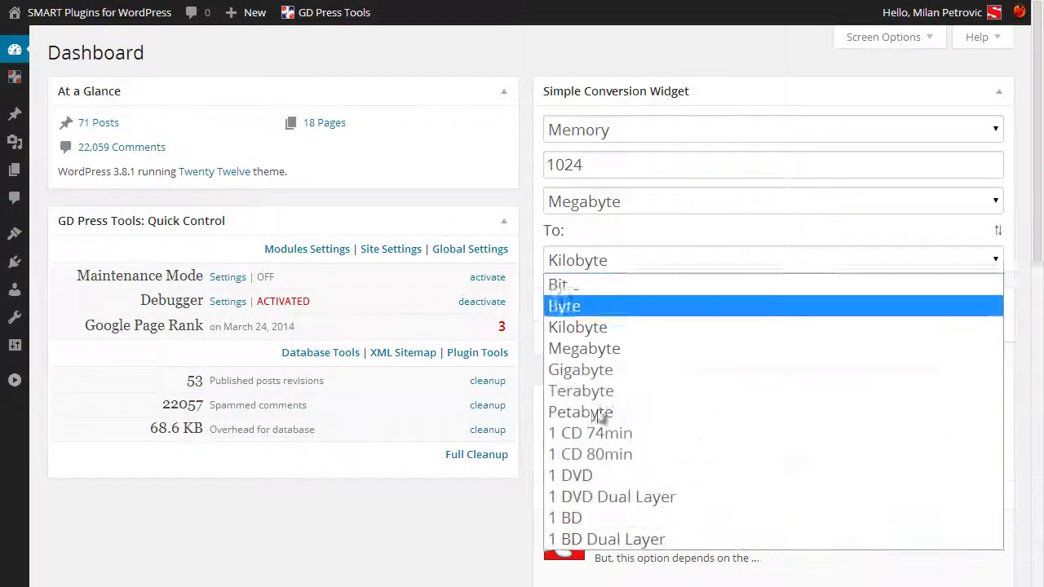
left_click(598, 468)
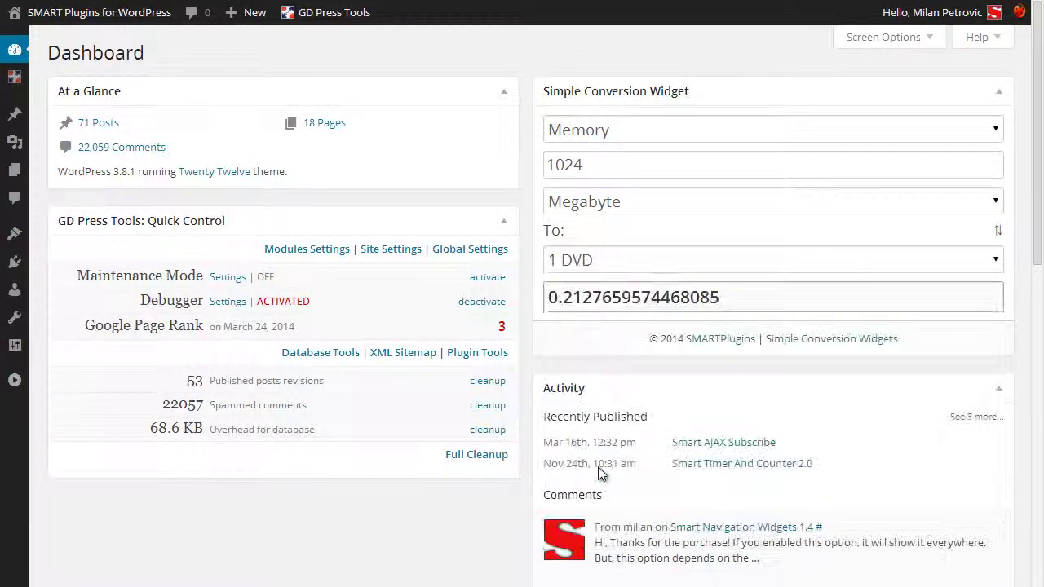
left_click(999, 232)
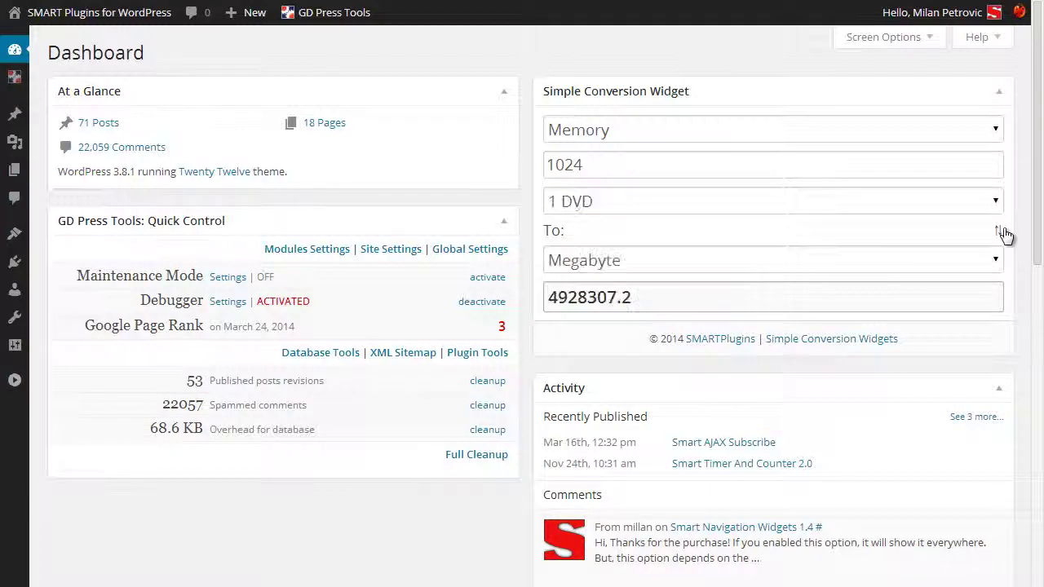
Step: Change the converter category to Time and convert 1024 nanoseconds to seconds
left_click(610, 133)
left_click(599, 472)
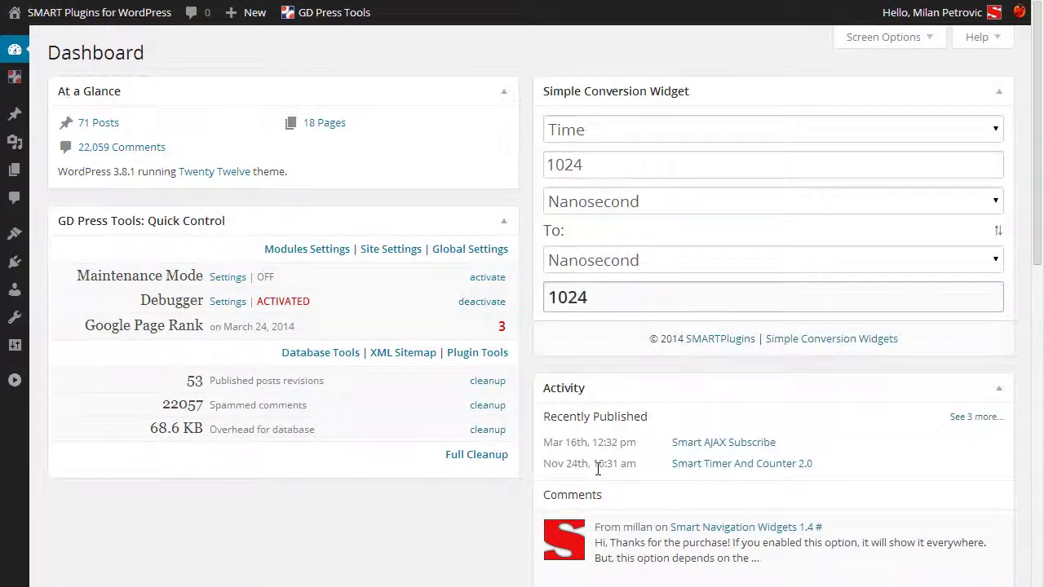
left_click(771, 260)
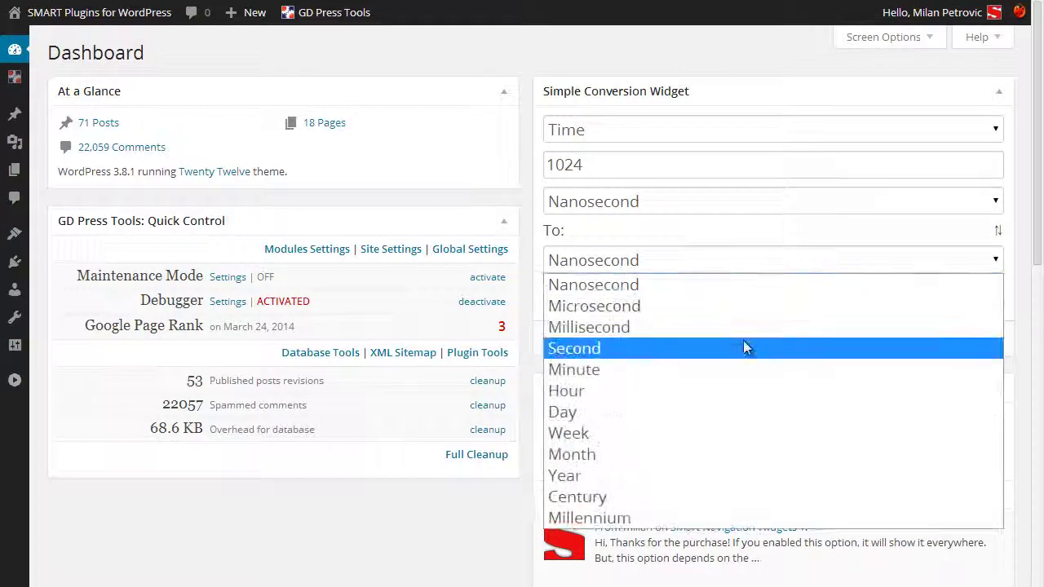
left_click(742, 348)
Step: Change the converter category to Temperature and convert 40 degrees Celsius to Fahrenheit
left_click(640, 133)
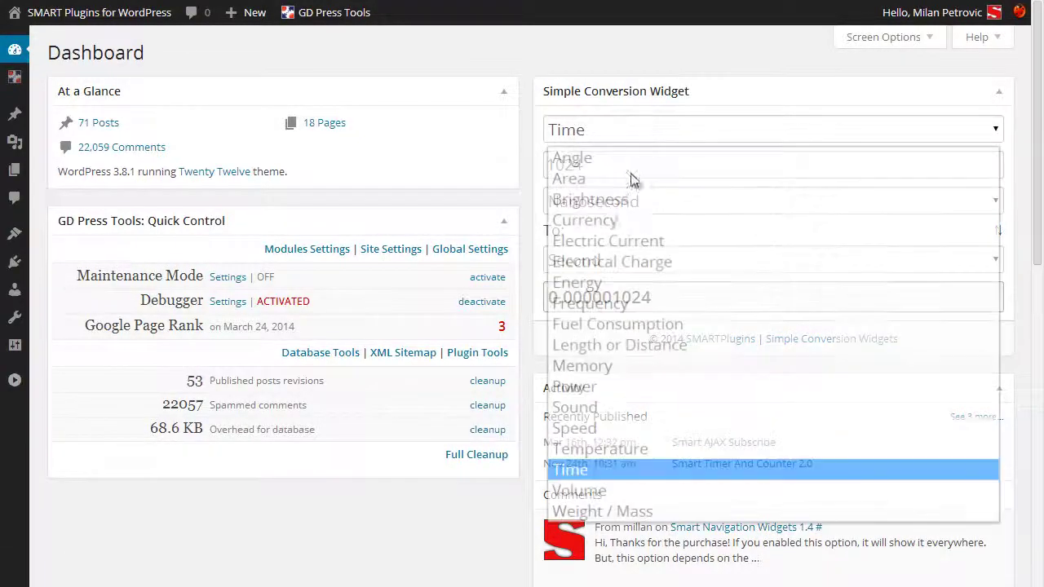
left_click(601, 451)
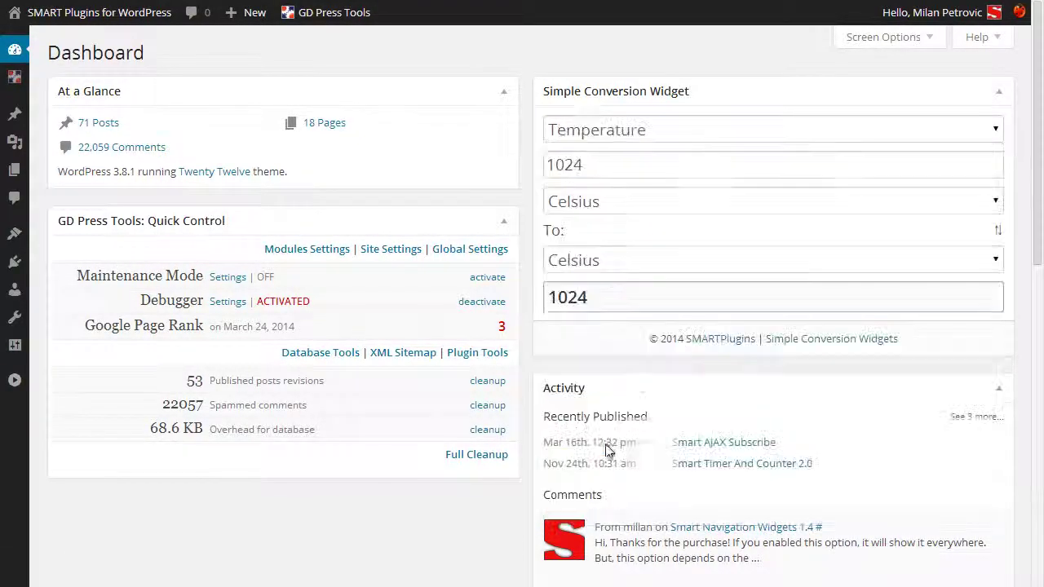
left_click(659, 267)
left_click(645, 313)
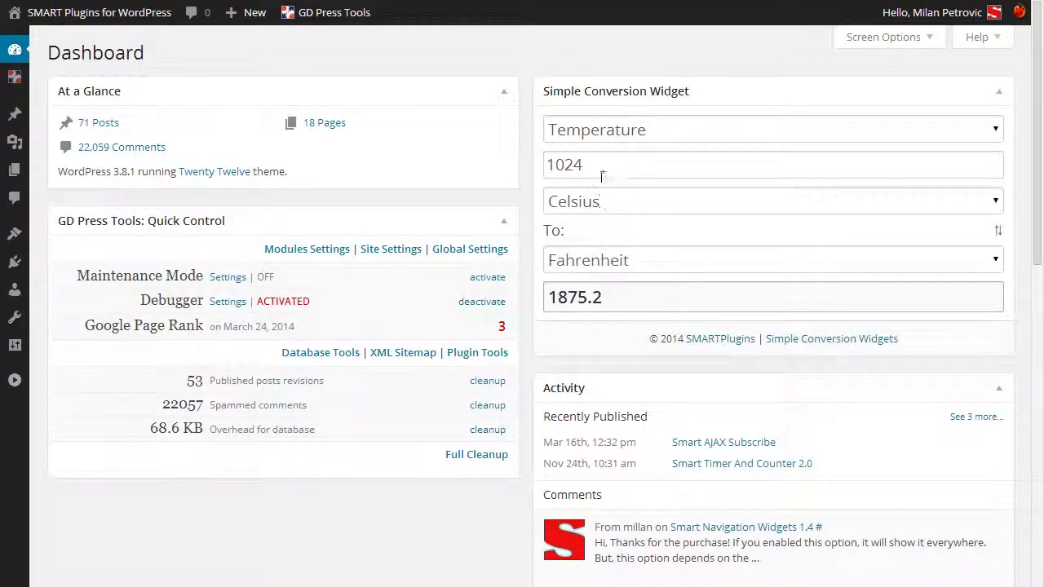
left_click_drag(602, 176, 425, 162)
type("40")
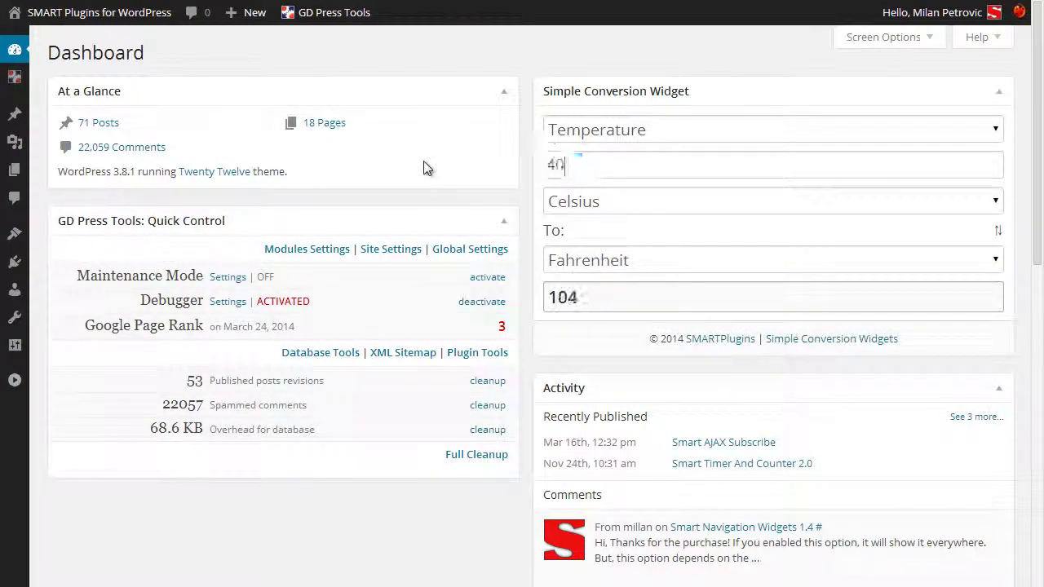
Step: Swap the temperature units and convert 100 degrees Fahrenheit to Celsius
left_click(1002, 235)
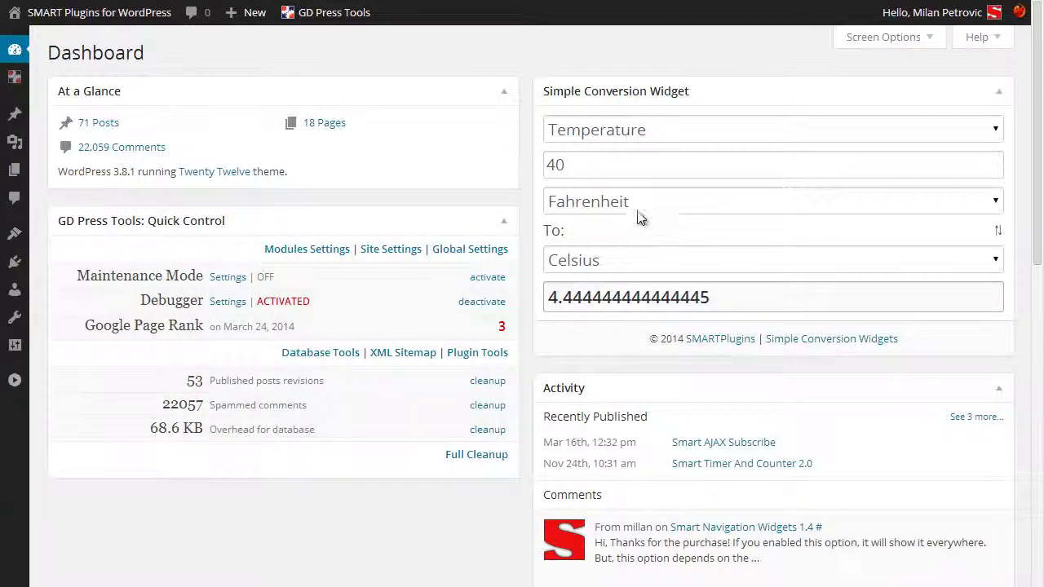
key("ctrl+a")
type("100")
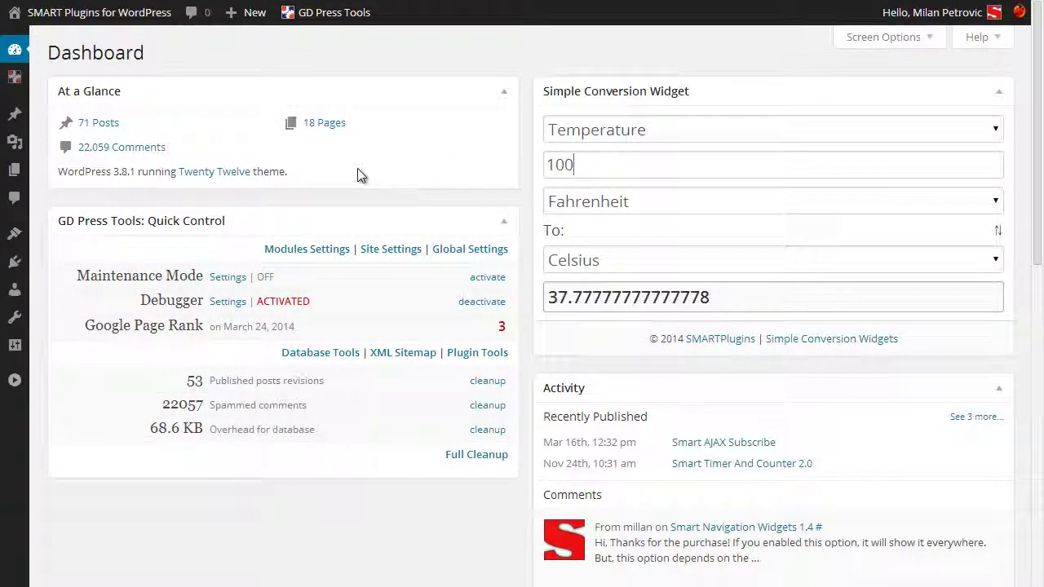
Step: Change the converter category to Currency and set the source currency to Australian Dollar (A$)
left_click(686, 125)
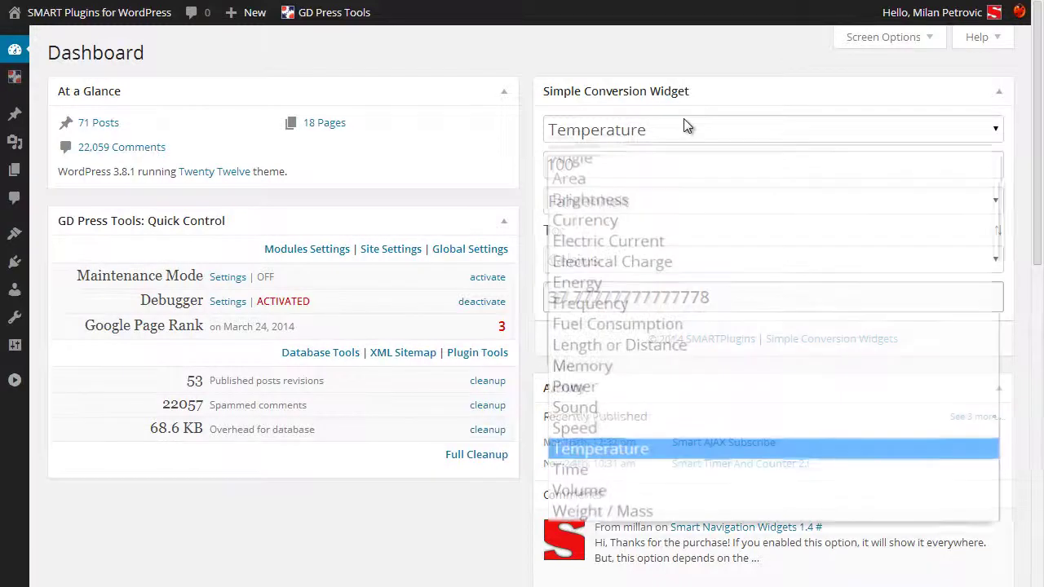
left_click(664, 216)
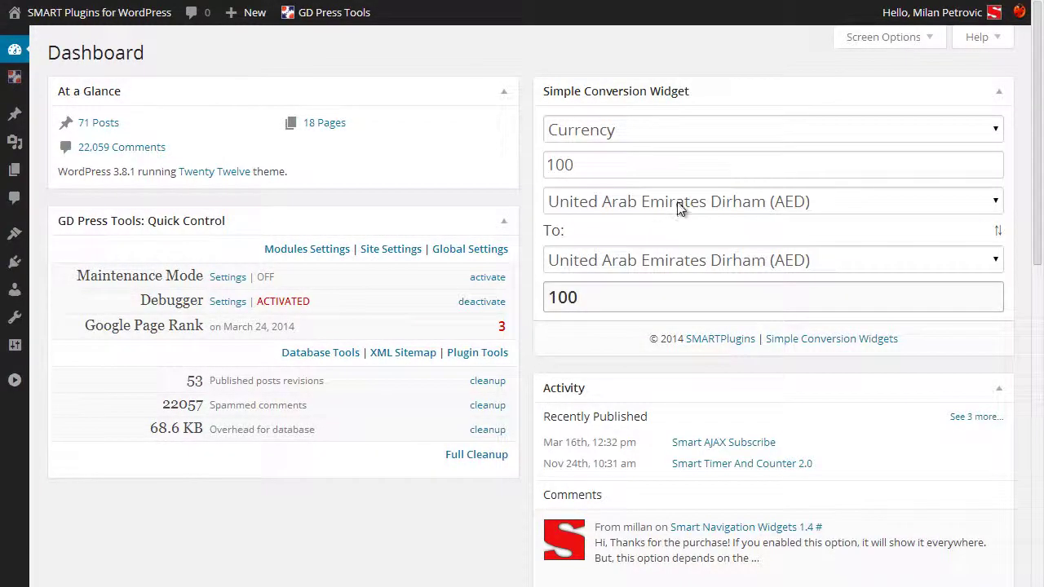
left_click(678, 203)
left_click(691, 375)
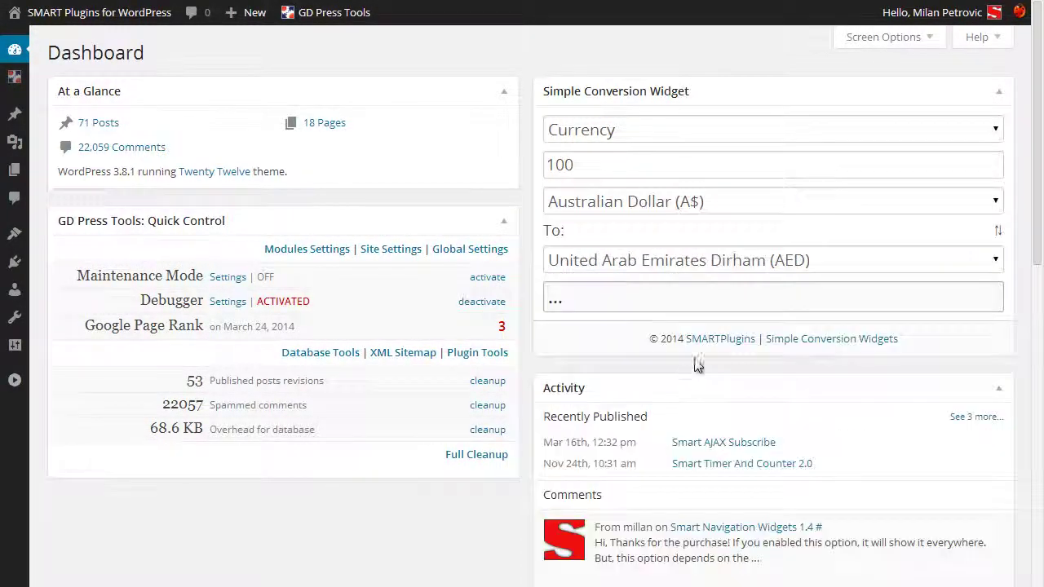
Step: Set the target currency to Euro (€) and swap the two currencies
left_click(771, 269)
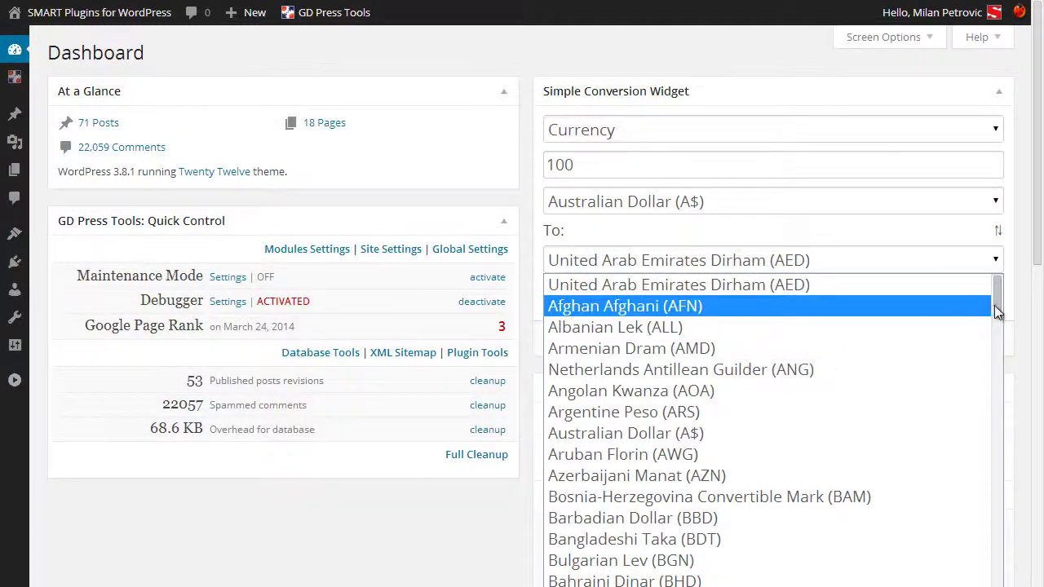
left_click_drag(996, 305, 1000, 377)
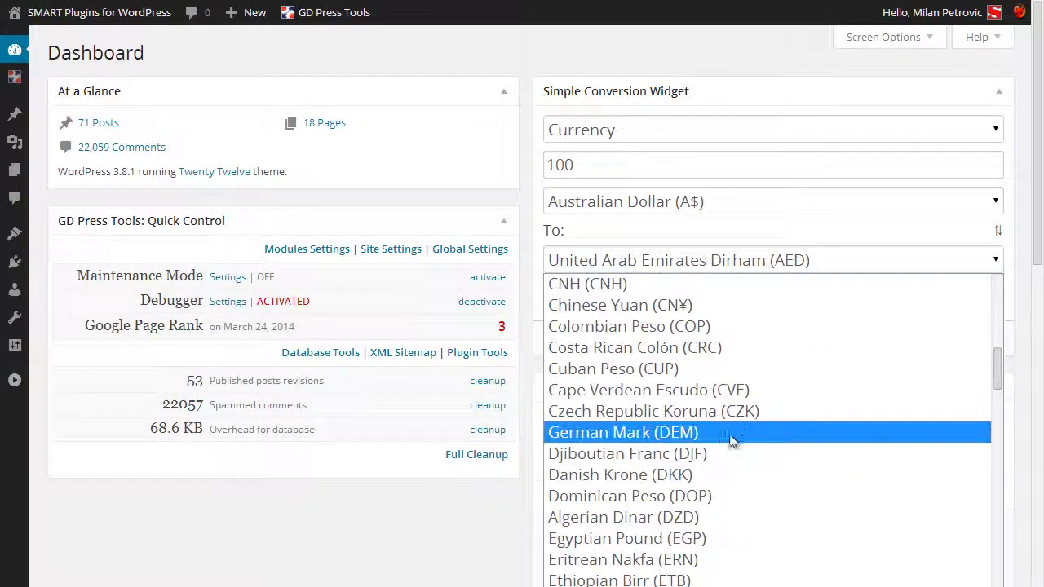
scroll(707, 522, "down", 2)
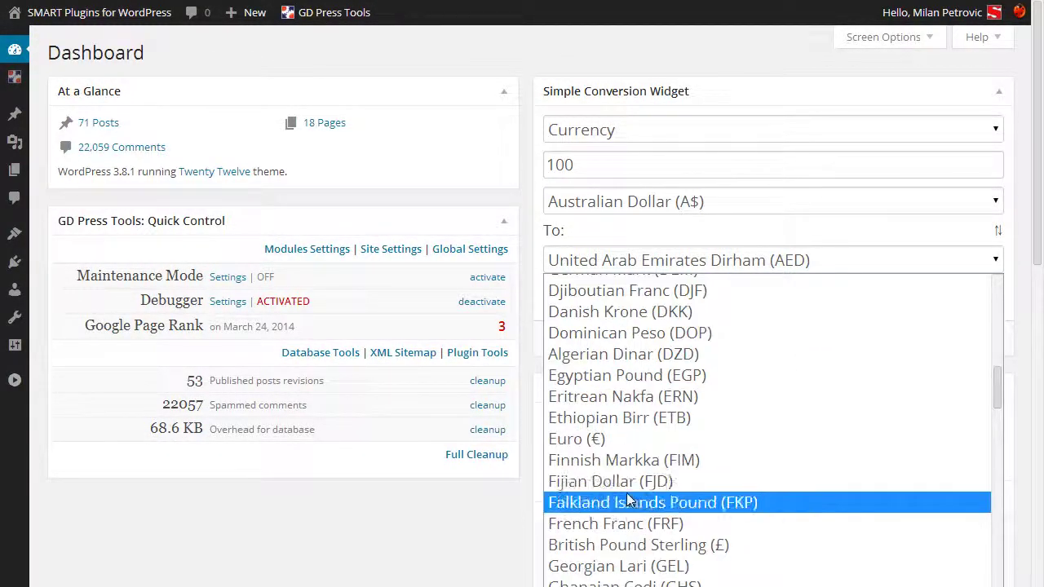
left_click(612, 438)
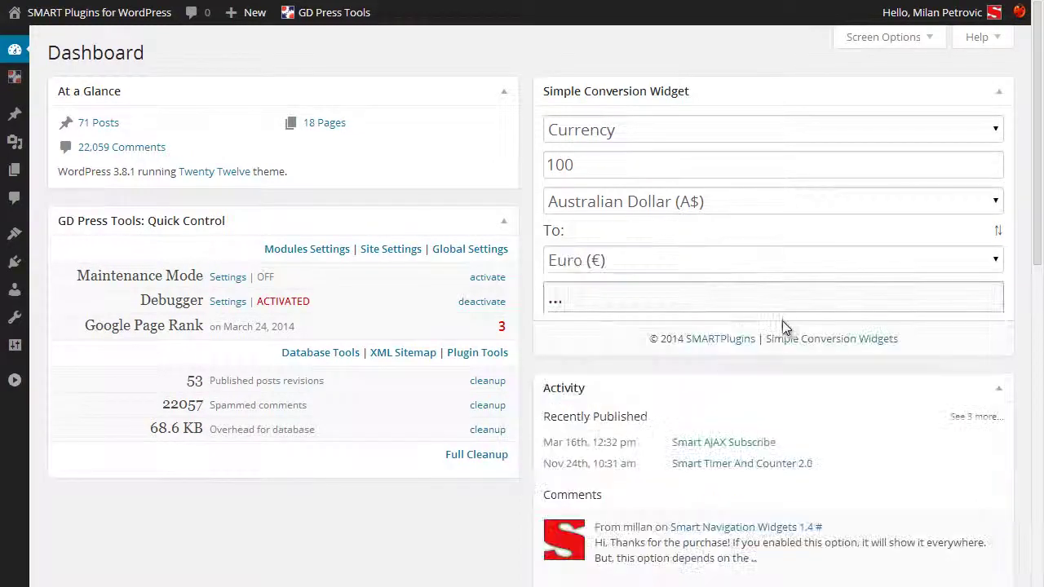
left_click(998, 234)
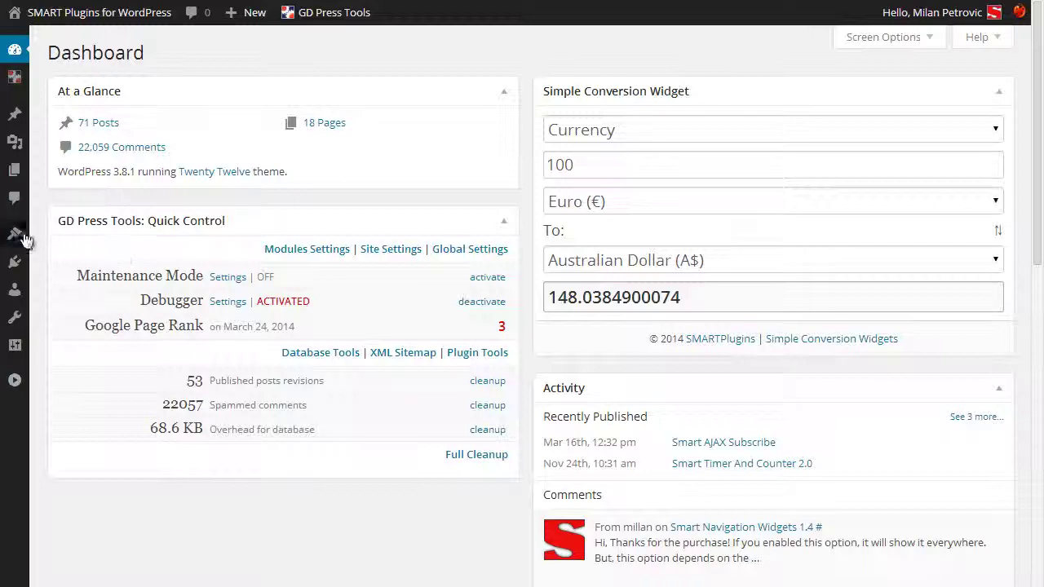
Step: Go to the Widgets management page and add the Simple: Unit Conversion widget to the Main Sidebar
mouse_move(15, 235)
left_click(117, 307)
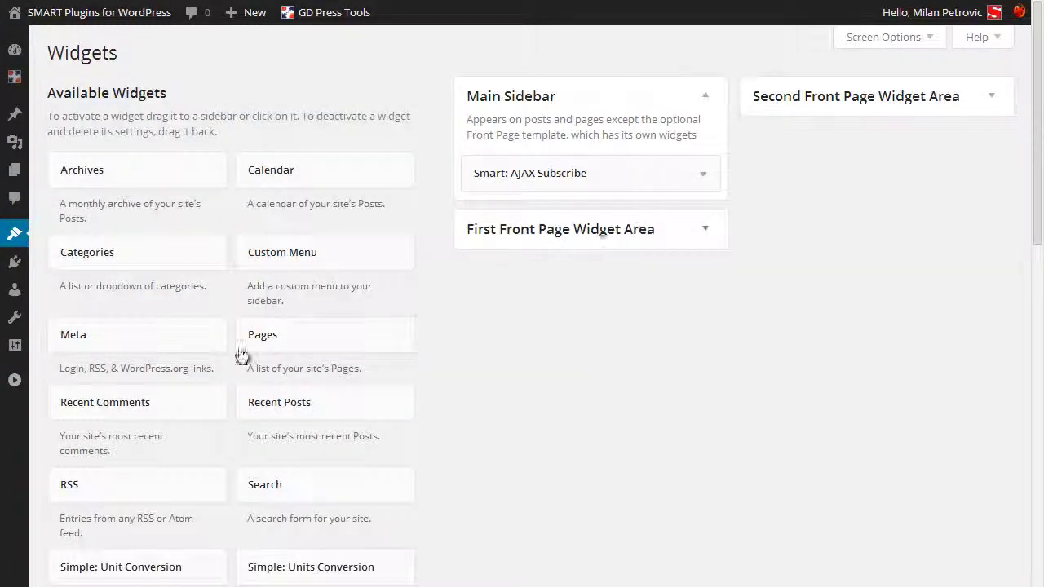
scroll(231, 370, "down", 2)
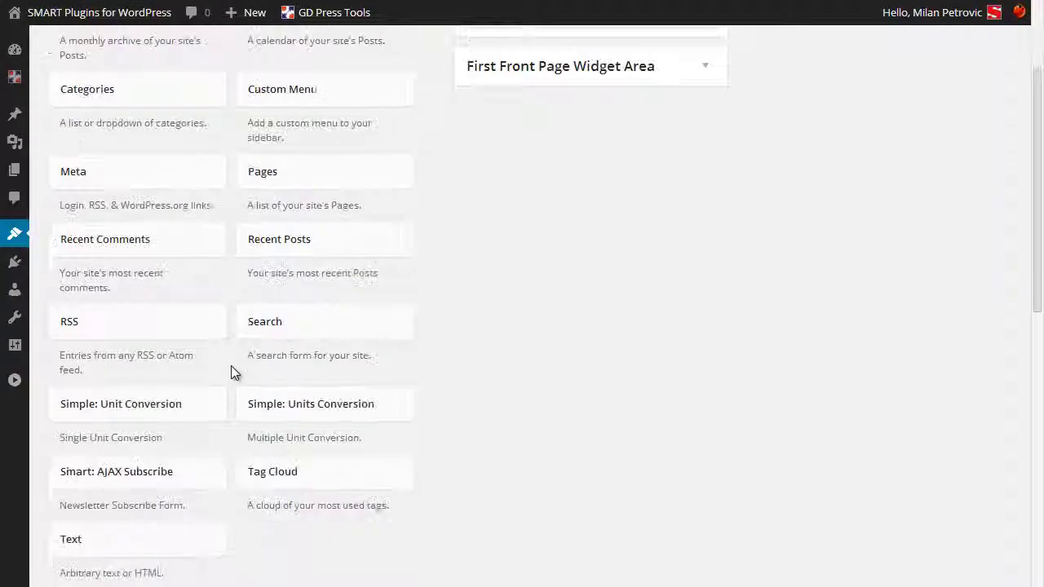
left_click(200, 407)
scroll(143, 480, "down", 2)
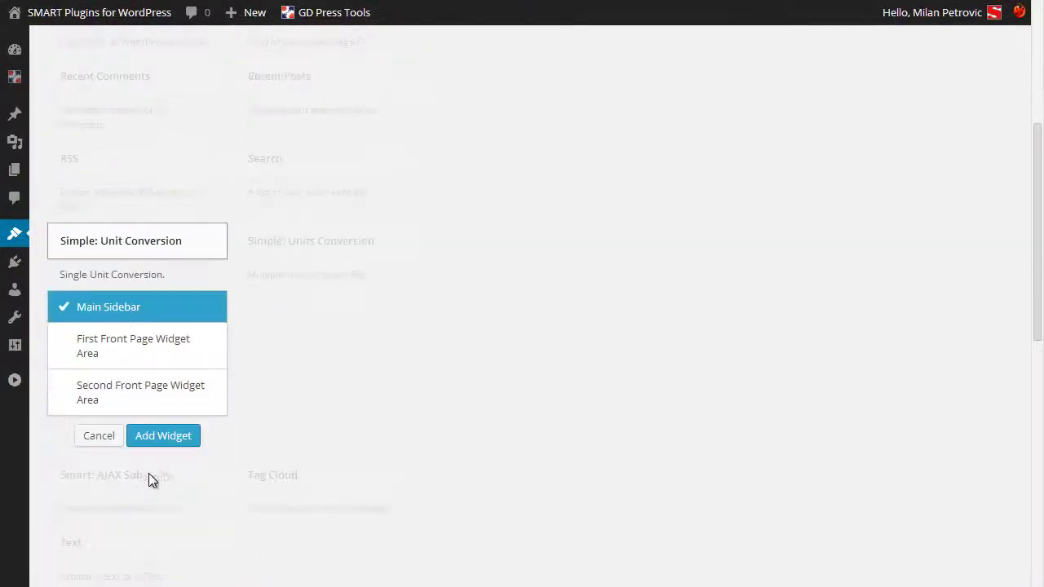
left_click(162, 439)
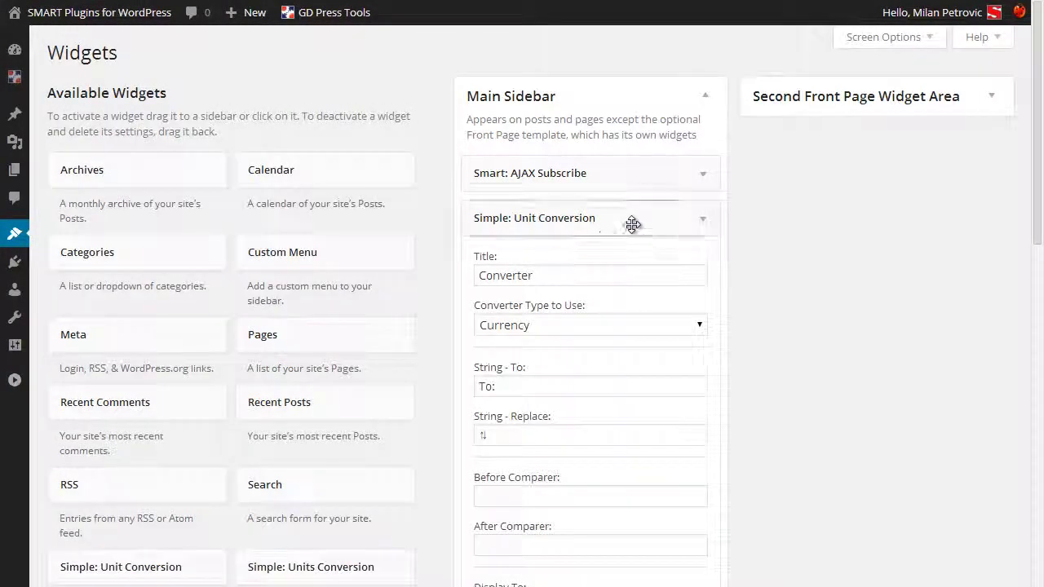
Step: Move Simple: Unit Conversion above Smart: AJAX Subscribe in the Main Sidebar and expand its settings to check the converter type choices
left_click_drag(634, 215, 641, 164)
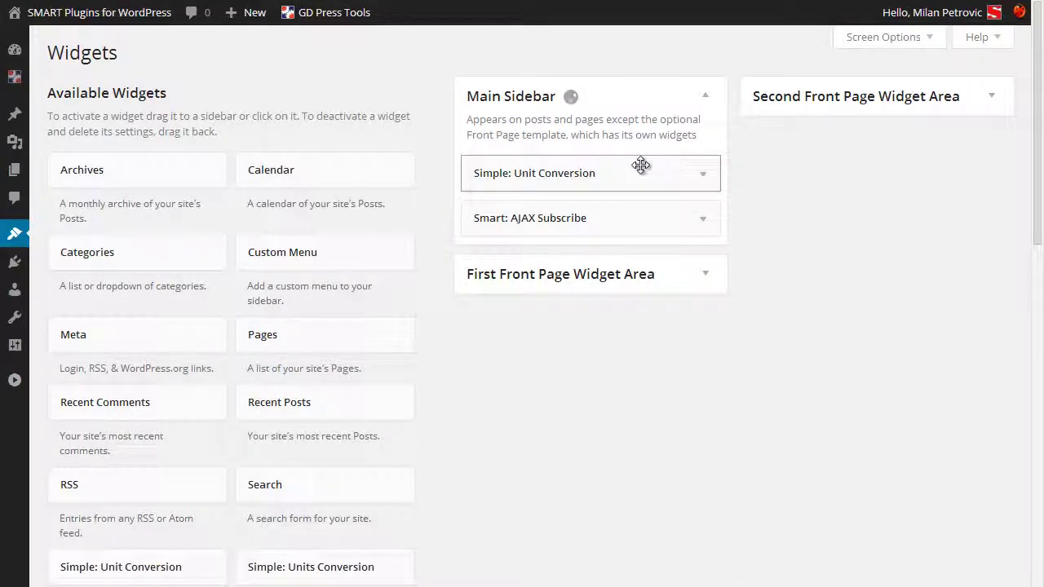
left_click(703, 174)
scroll(808, 228, "down", 1)
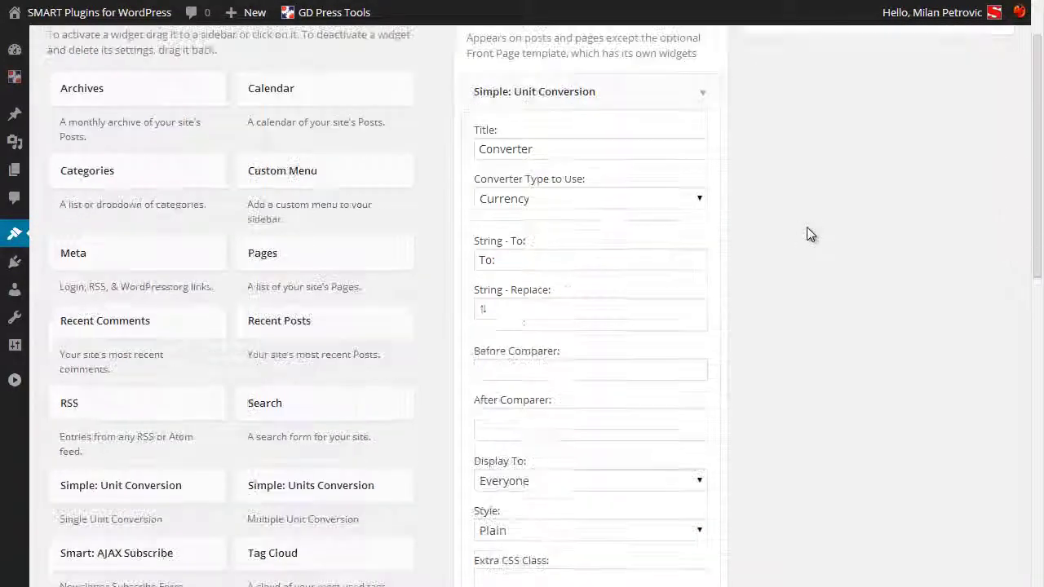
left_click(647, 197)
left_click(670, 202)
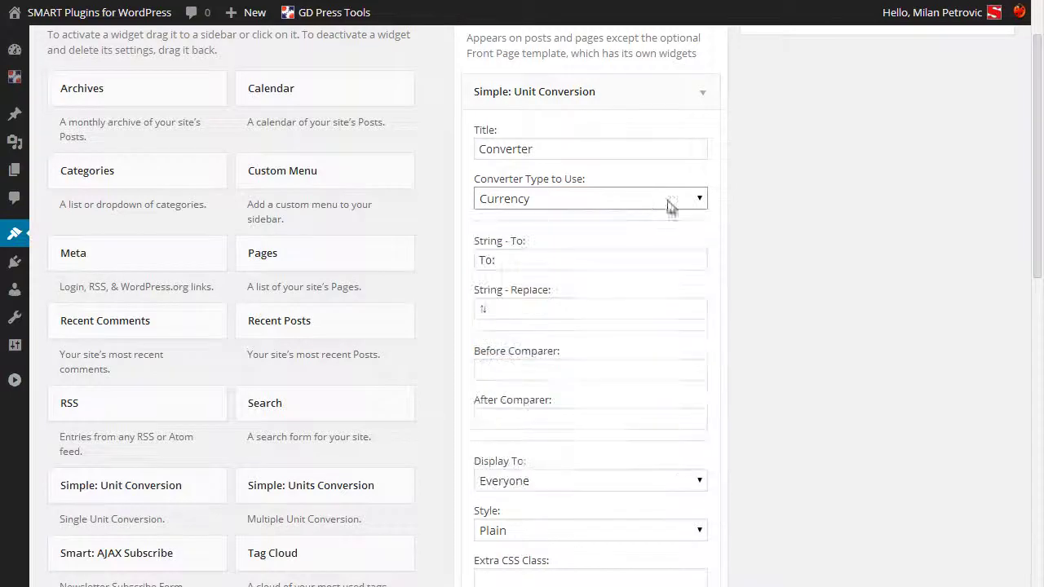
Step: Set the Simple: Unit Conversion widget's style to Plain, Large and save the widget
scroll(588, 371, "down", 2)
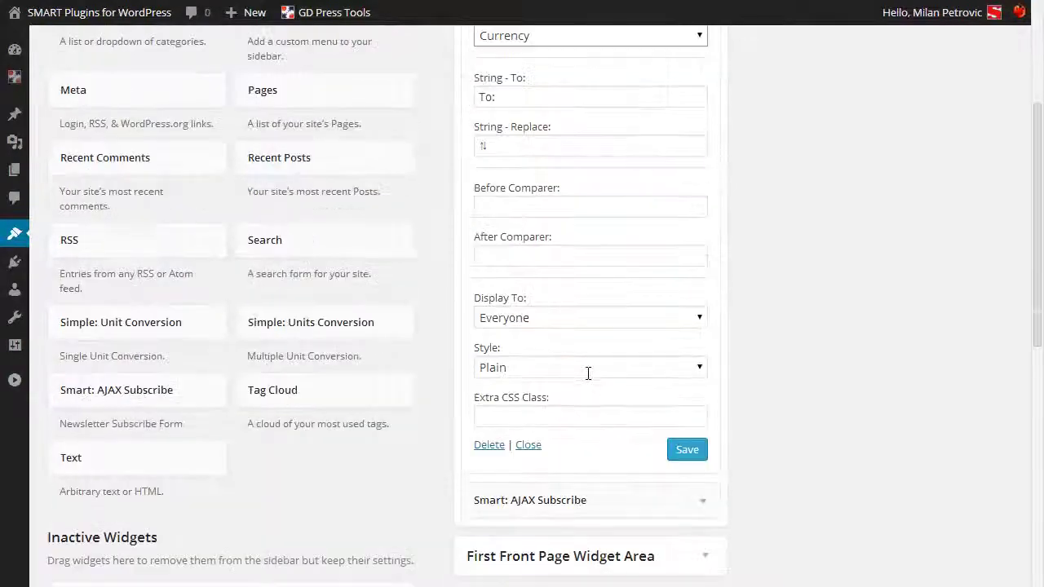
left_click(583, 372)
left_click(550, 417)
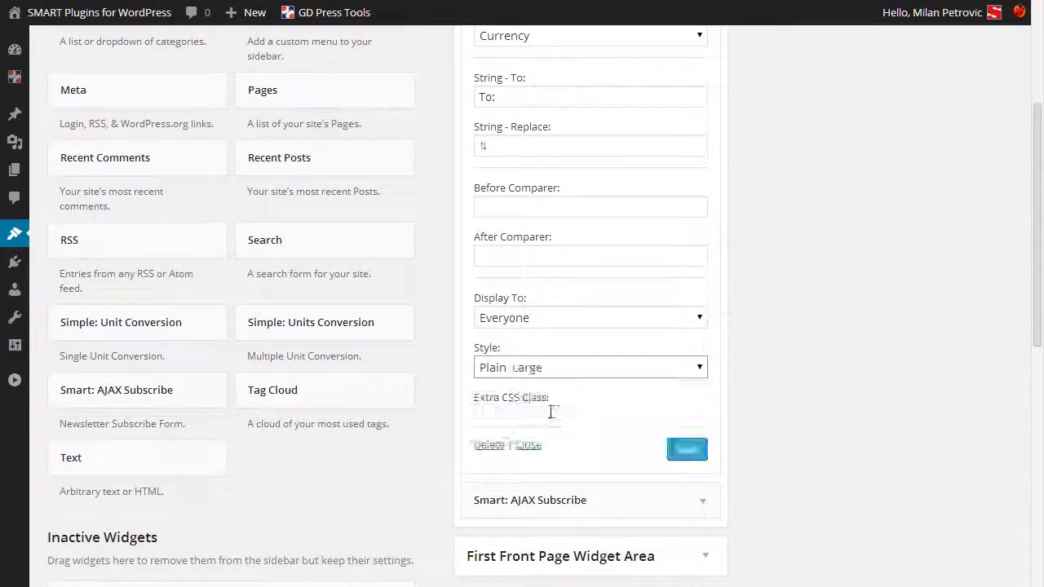
left_click(681, 455)
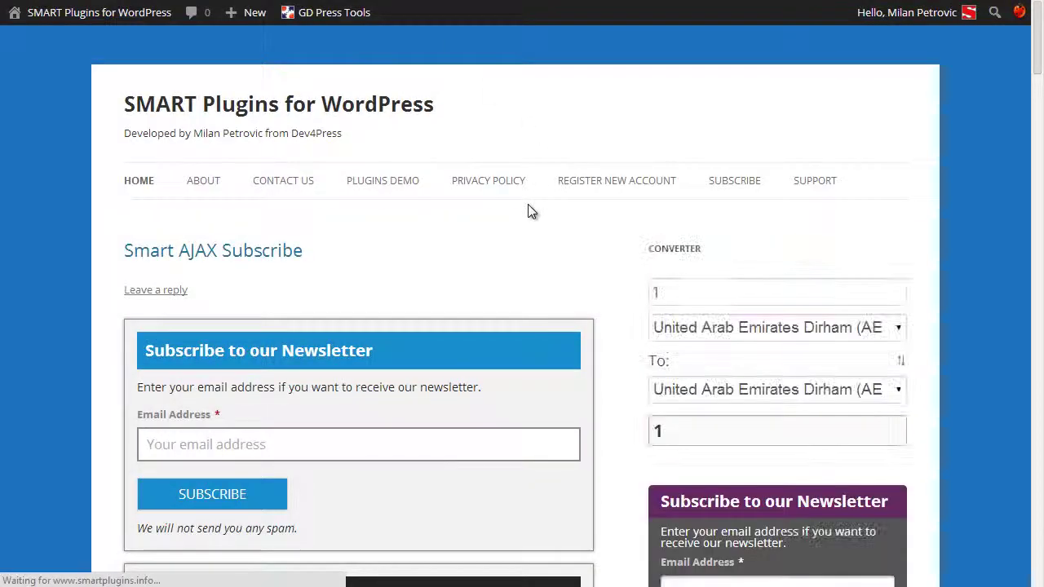
Step: On the site's front page, set the sidebar converter's source currency to Australian Dollar (A$) and its target currency to US Dollar ($)
scroll(571, 214, "down", 1)
scroll(653, 195, "down", 1)
left_click(763, 167)
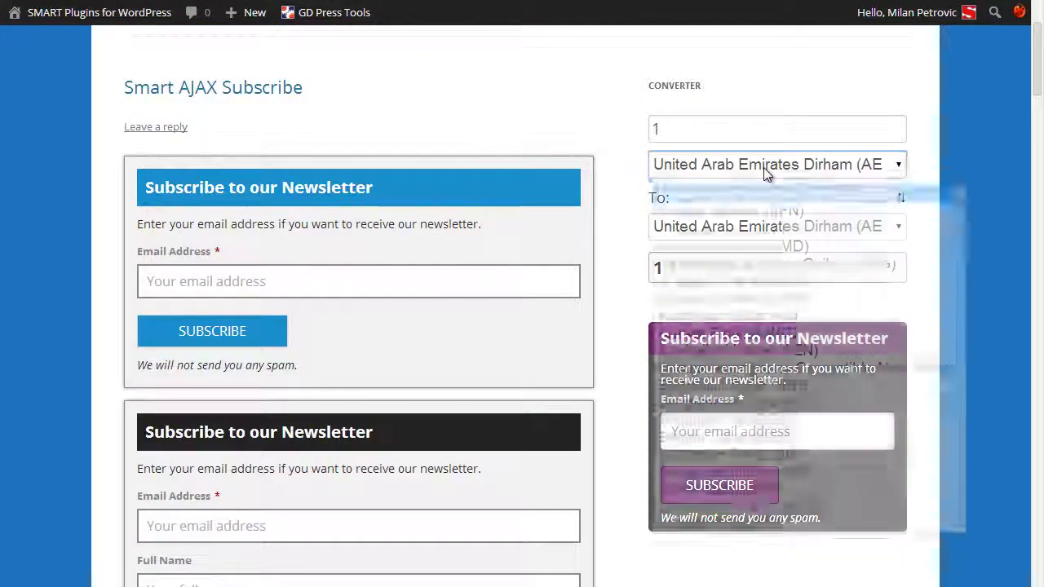
left_click(739, 314)
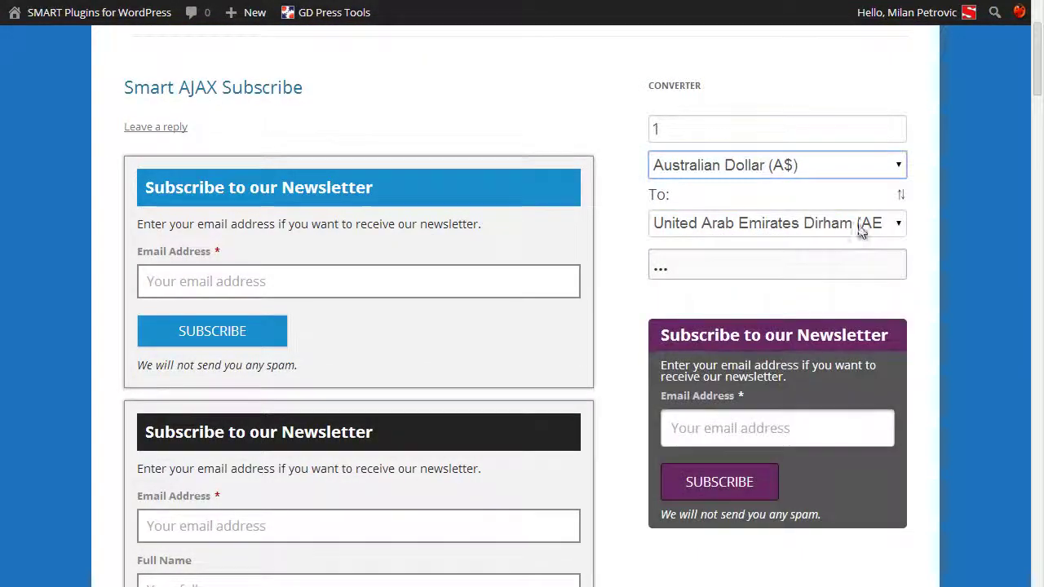
left_click(860, 224)
type("us")
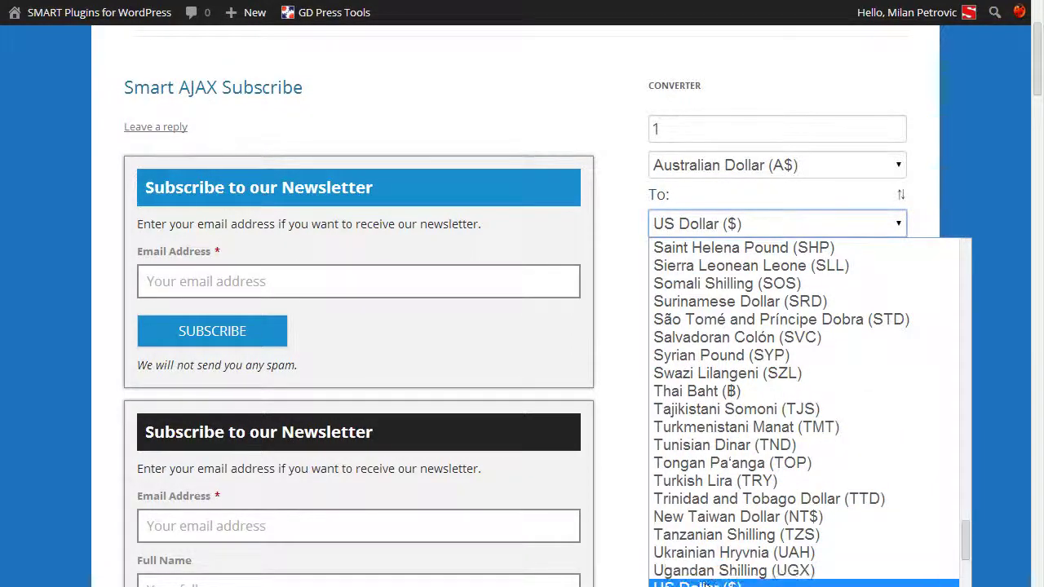
left_click(726, 583)
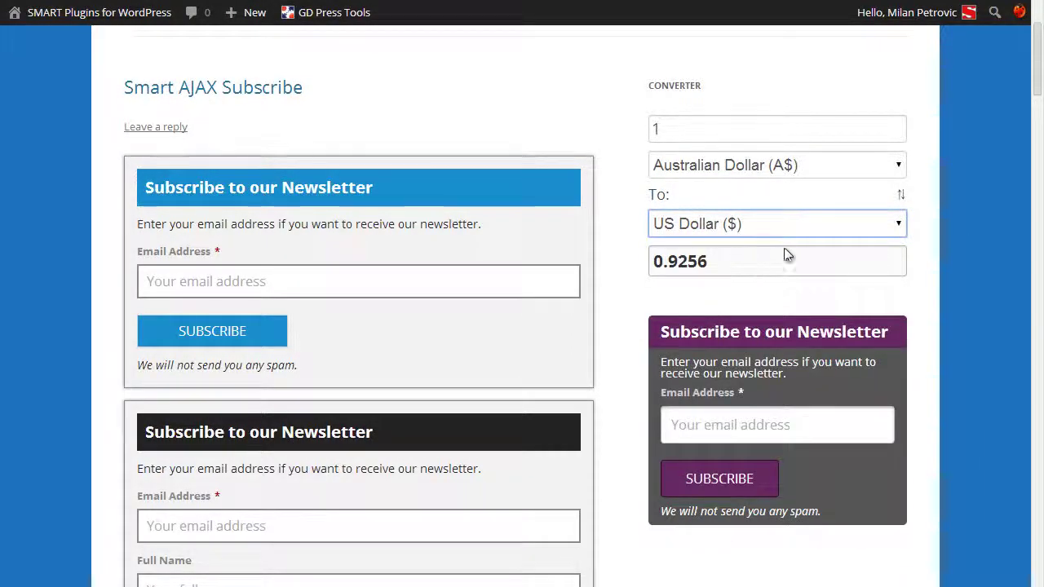
Step: Swap the two currencies in the sidebar converter and set the amount to 150
left_click(901, 196)
left_click(706, 137)
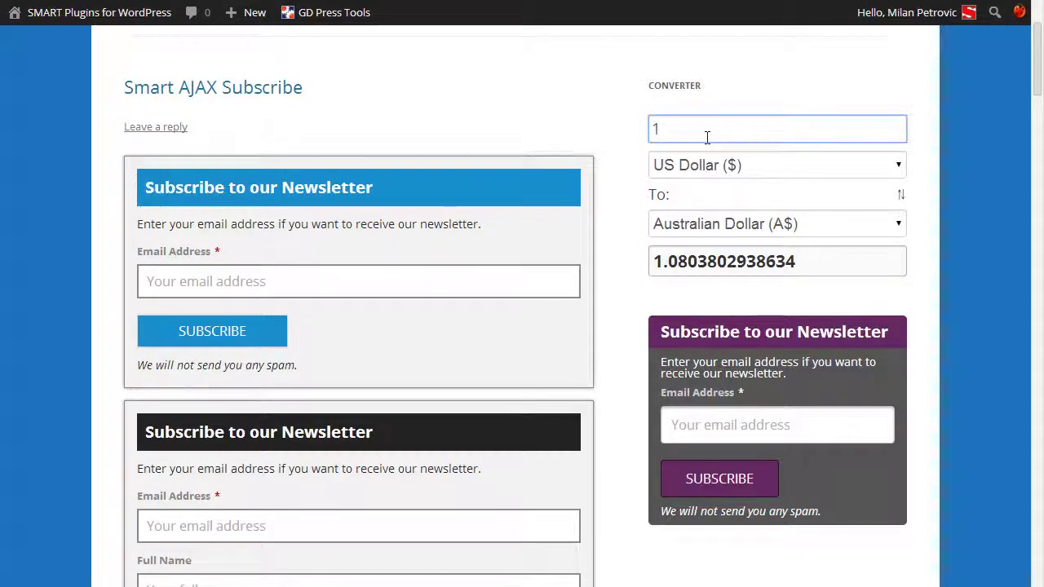
type("50")
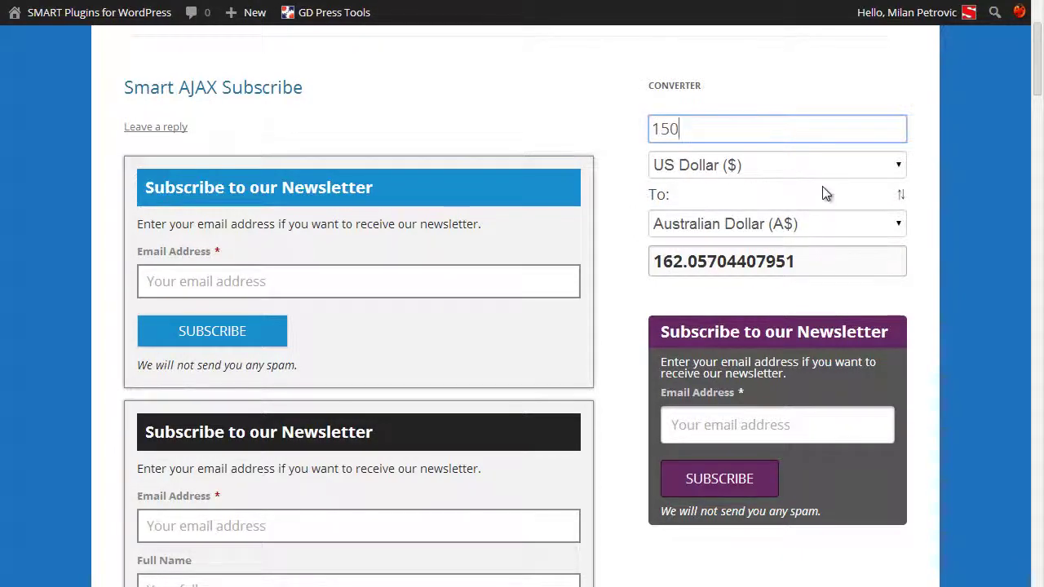
left_click(823, 187)
Step: Set the converter's source currency to Serbian Dinar (RSD) and swap the currencies back and forth
left_click(889, 168)
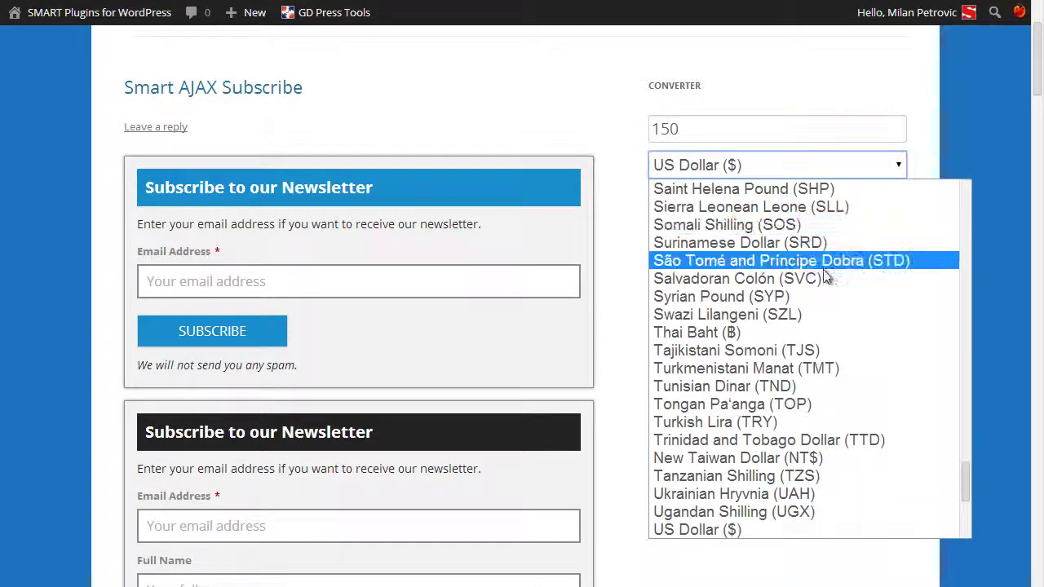
scroll(830, 408, "down", 2)
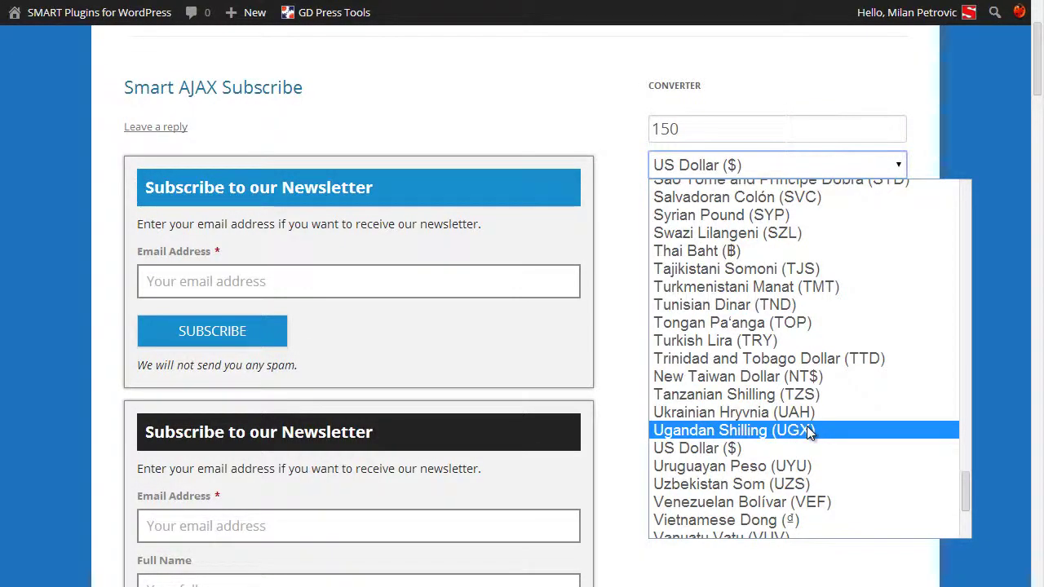
scroll(816, 430, "up", 4)
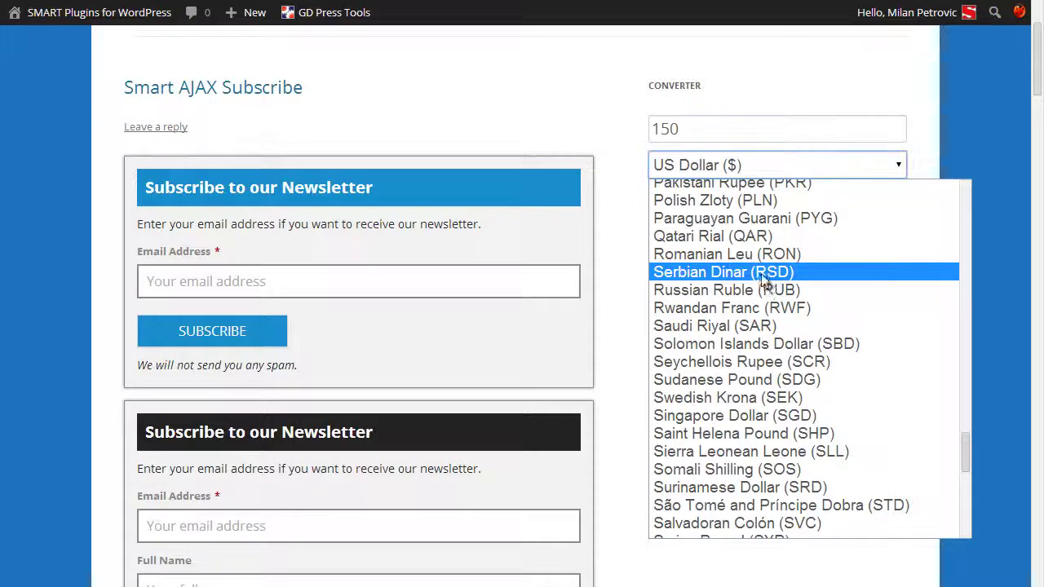
left_click(761, 273)
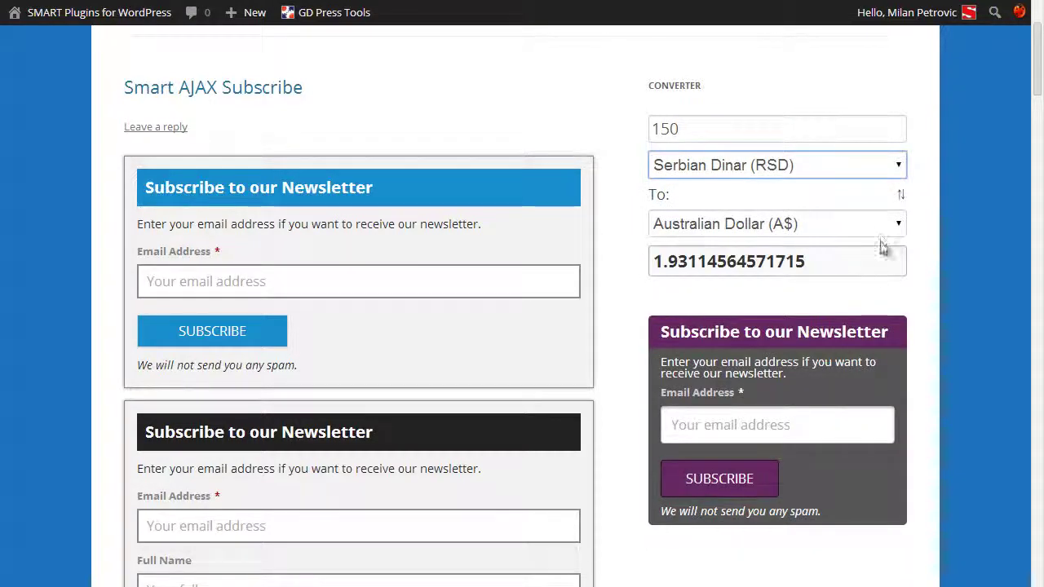
left_click(902, 195)
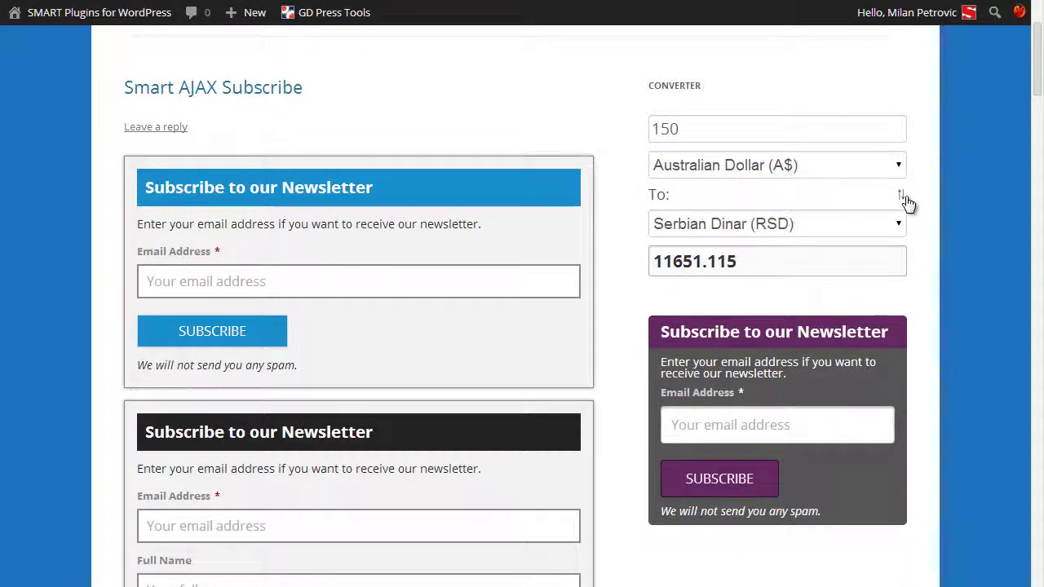
left_click(902, 196)
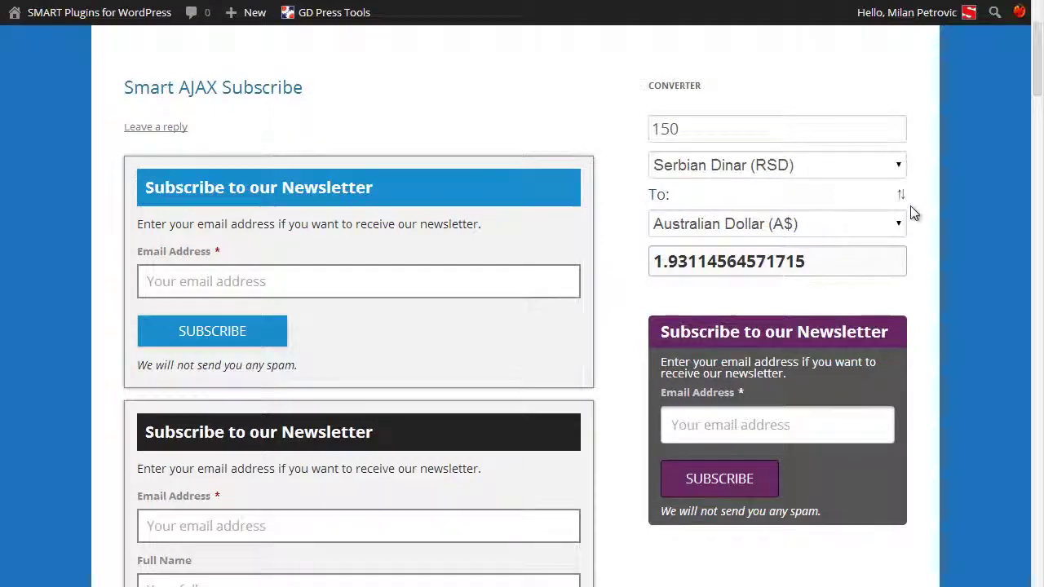
Step: Back on the Widgets page, set the currency converter widget's style to Flat, Large and save it
scroll(829, 197, "up", 1)
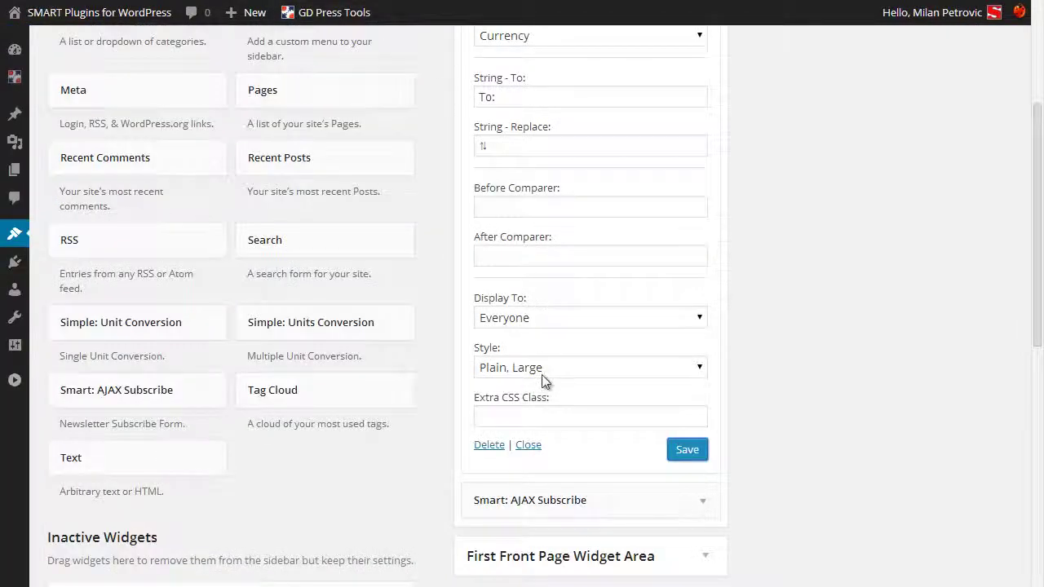
left_click(542, 369)
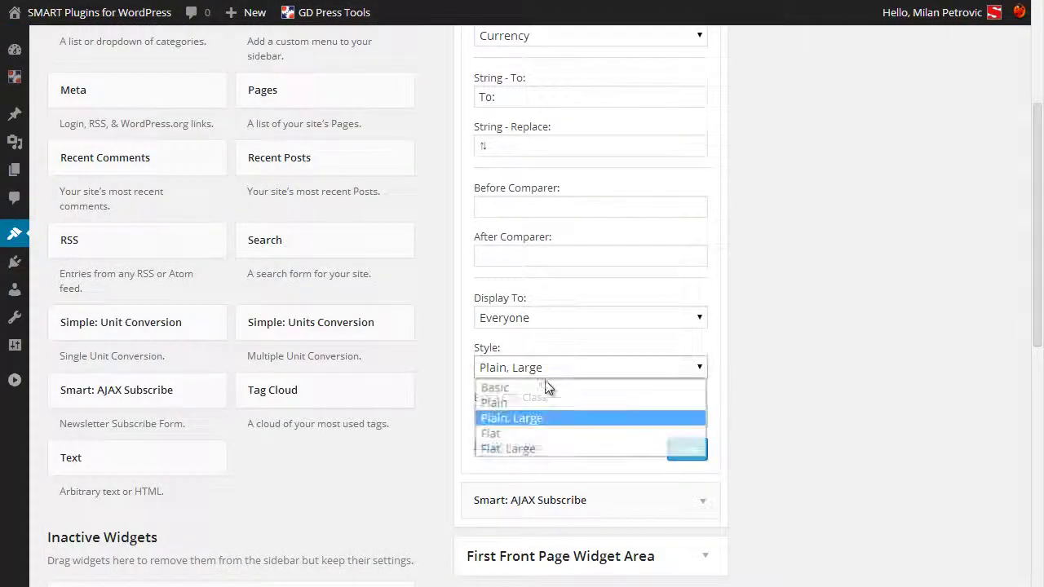
left_click(548, 450)
left_click(681, 453)
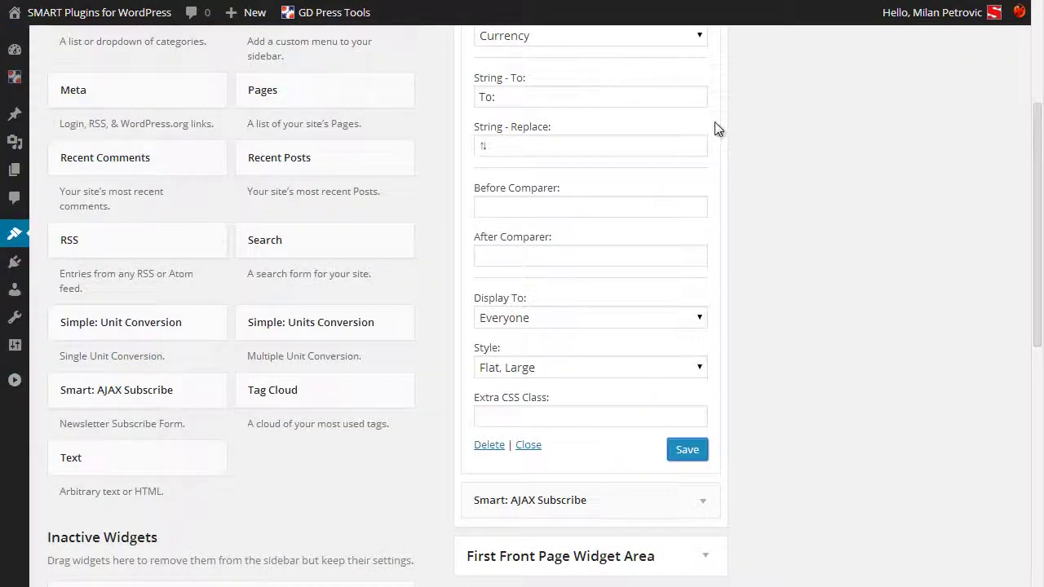
Step: Collapse the currency converter widget, add a second Simple: Unit Conversion widget to the Main Sidebar and set its converter type to Memory
scroll(718, 129, "up", 2)
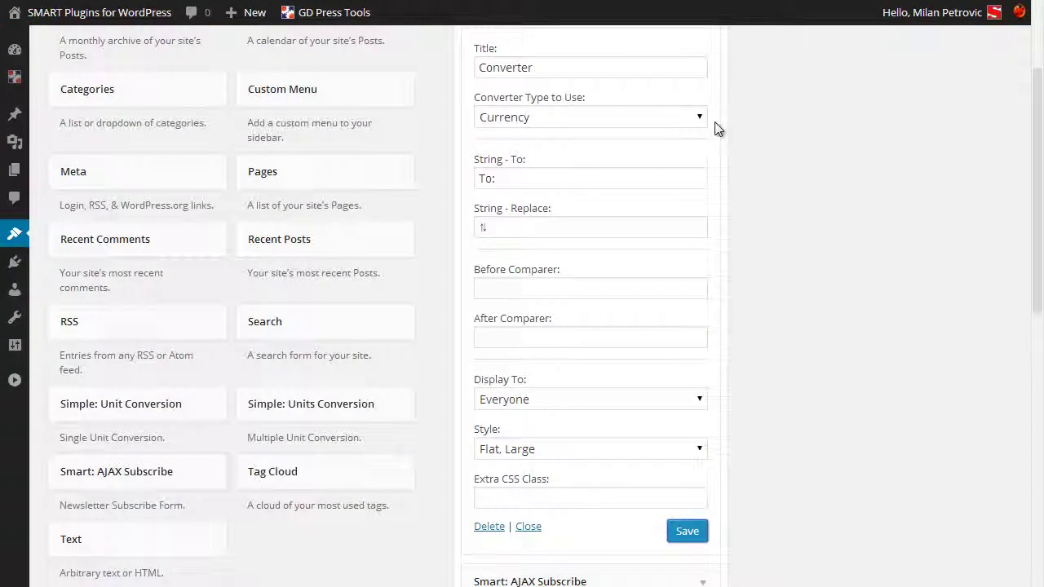
left_click(704, 92)
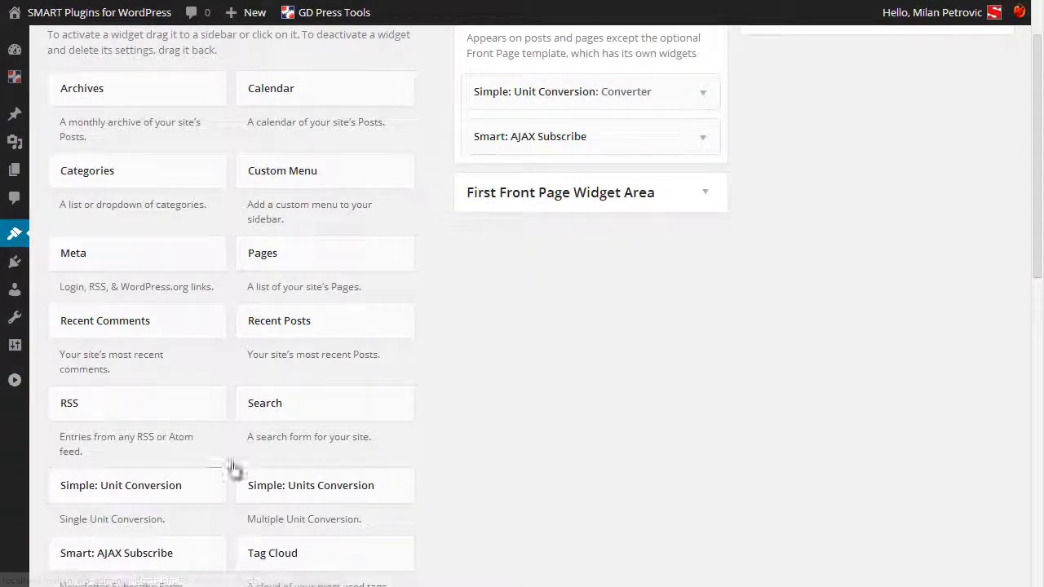
left_click(158, 495)
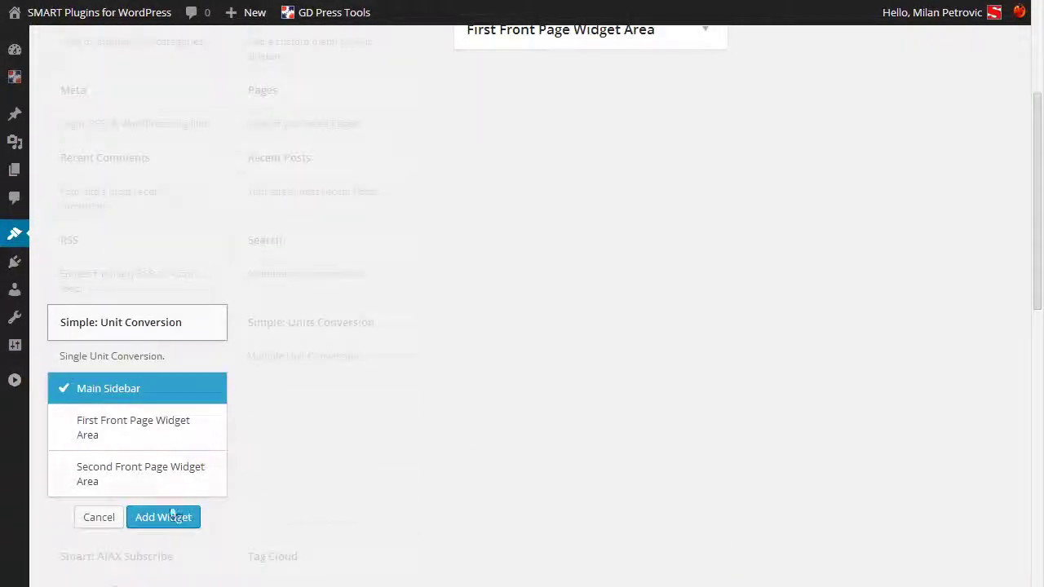
left_click(173, 519)
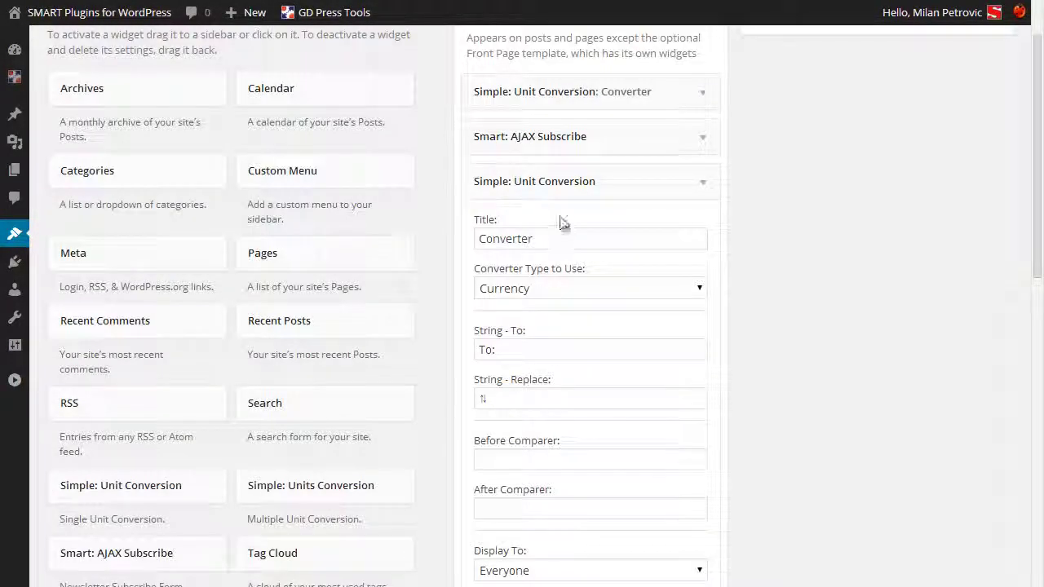
left_click(555, 288)
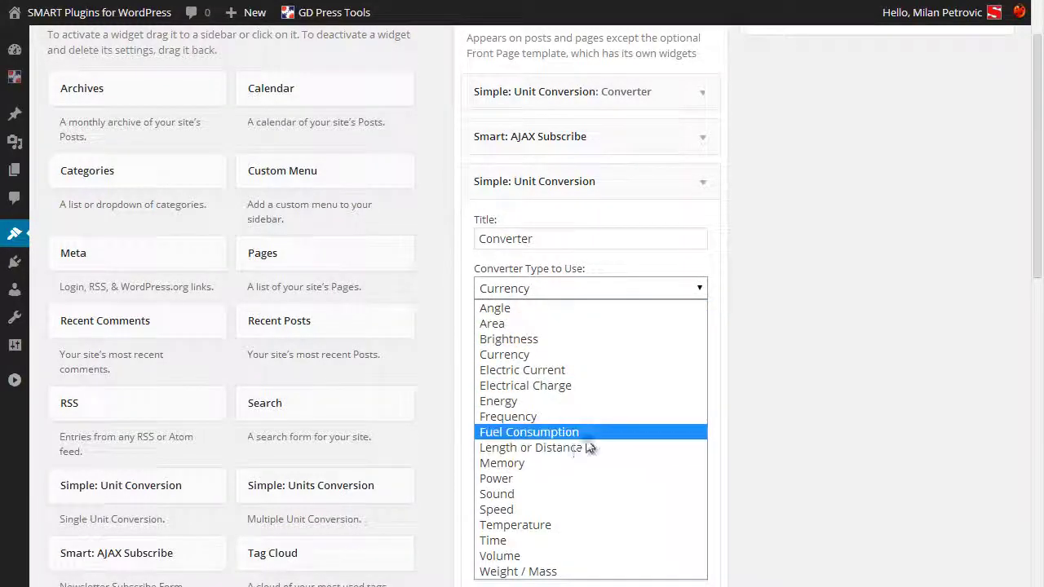
left_click(570, 463)
Step: Save the Memory converter widget with the Plain, Large style and move it above Smart: AJAX Subscribe in the Main Sidebar
scroll(656, 382, "down", 3)
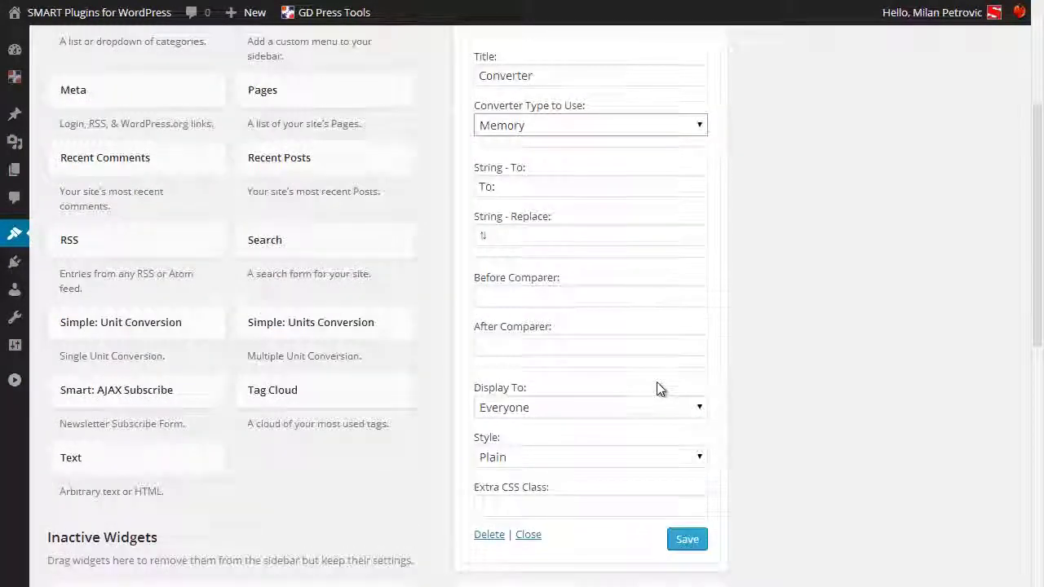
left_click(590, 375)
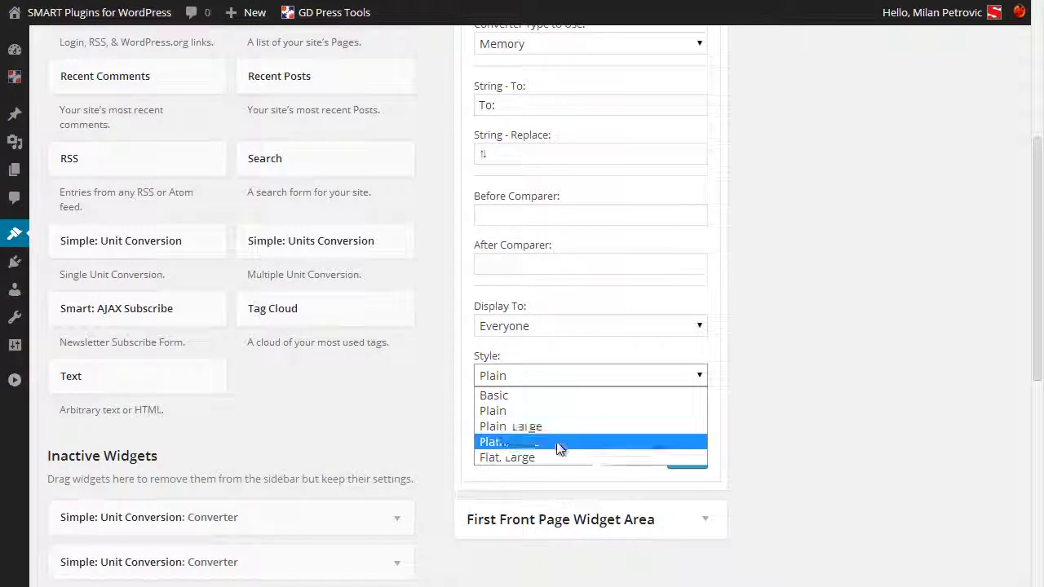
left_click(538, 425)
left_click(686, 457)
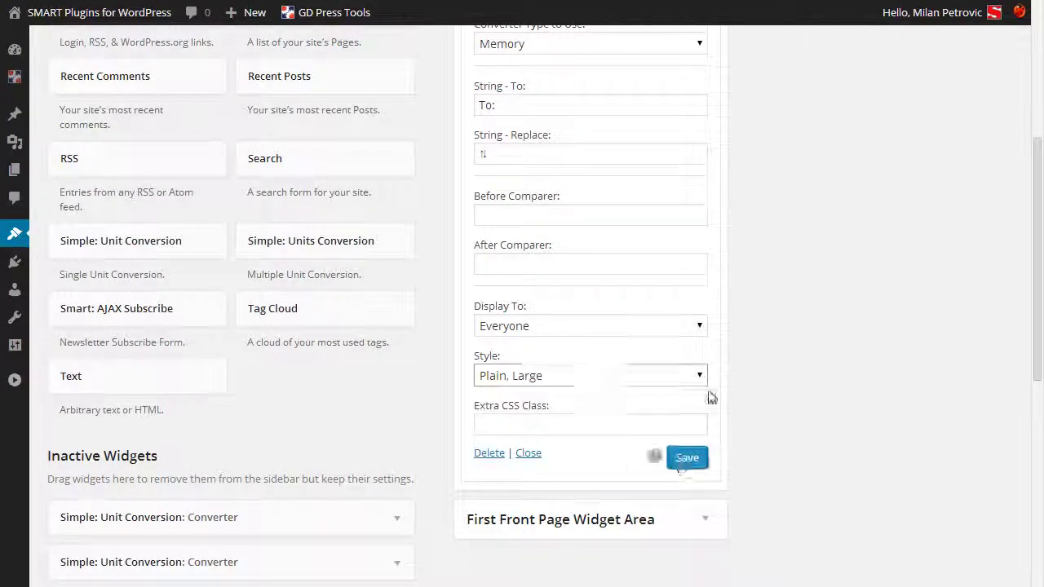
scroll(715, 375, "up", 5)
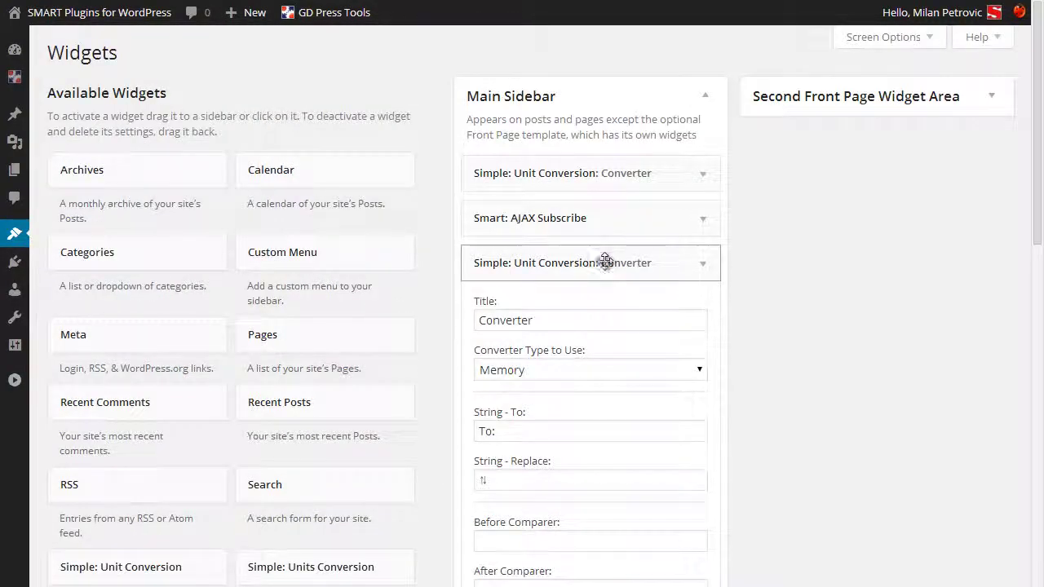
left_click_drag(606, 261, 609, 204)
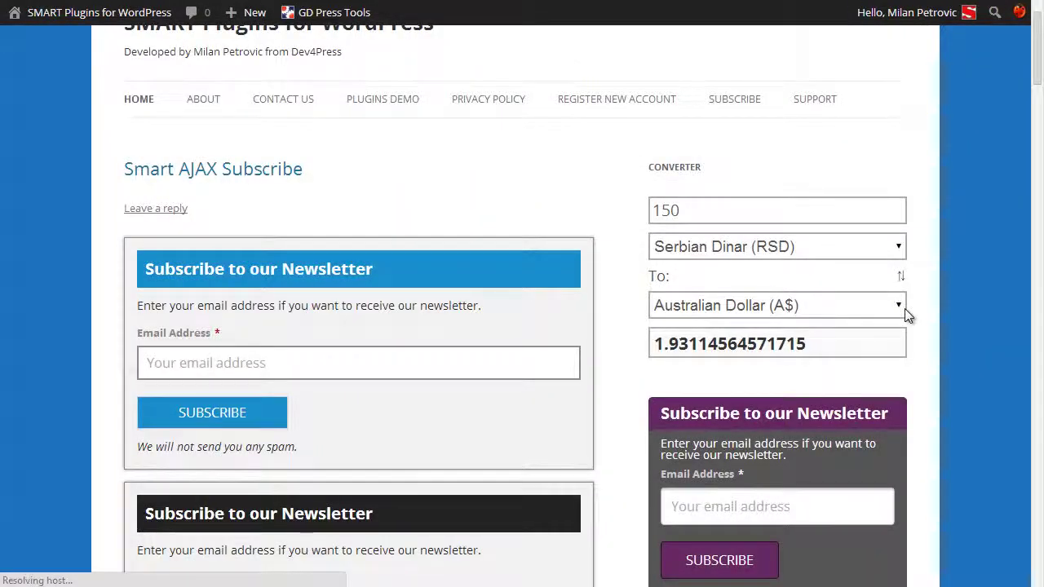
Step: On the site's front page, convert 1024 from Bit to Byte in the memory converter and swap the two units
scroll(915, 367, "down", 2)
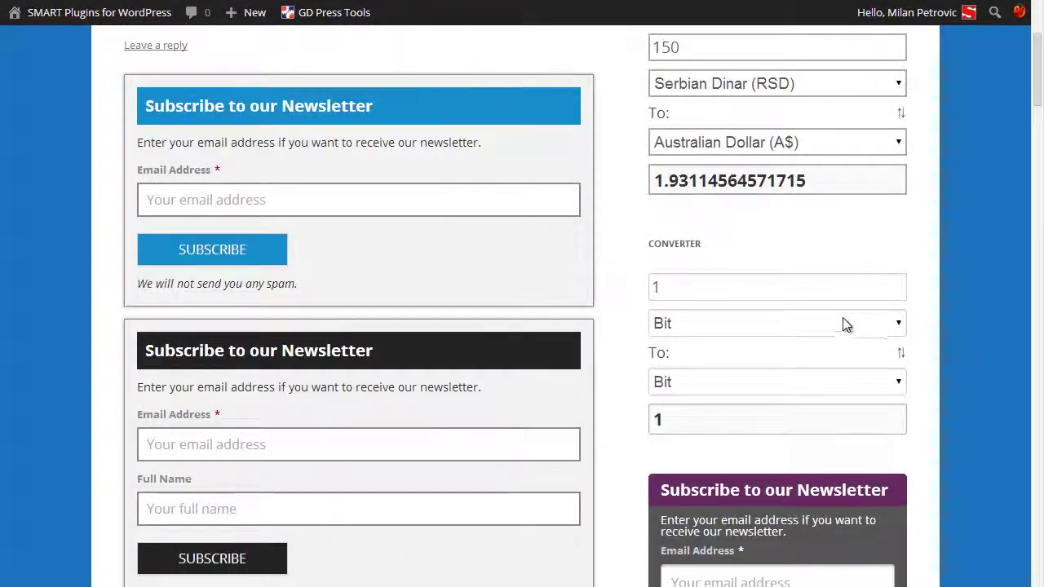
left_click(759, 295)
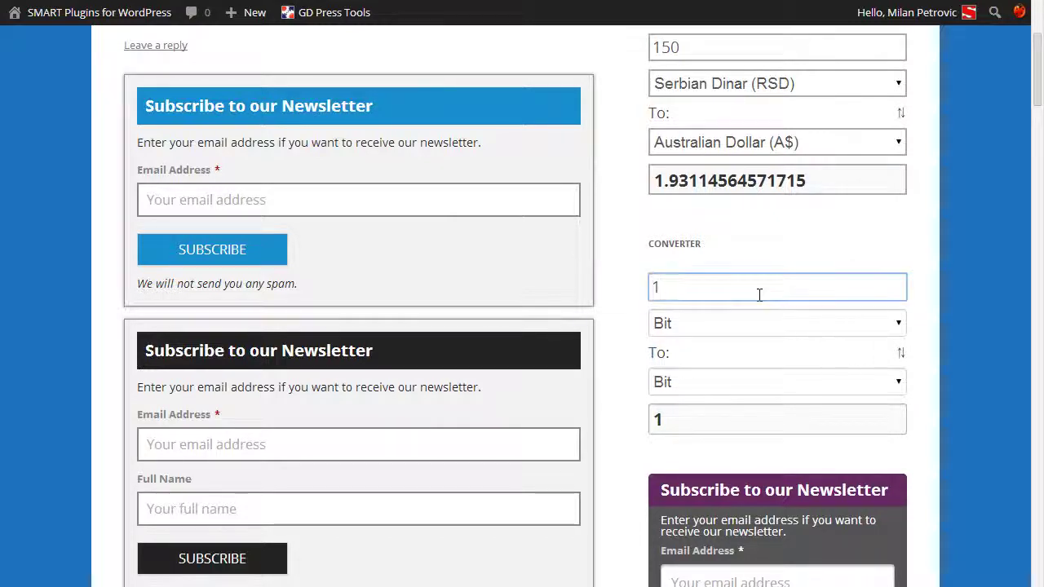
type("1024")
left_click(782, 375)
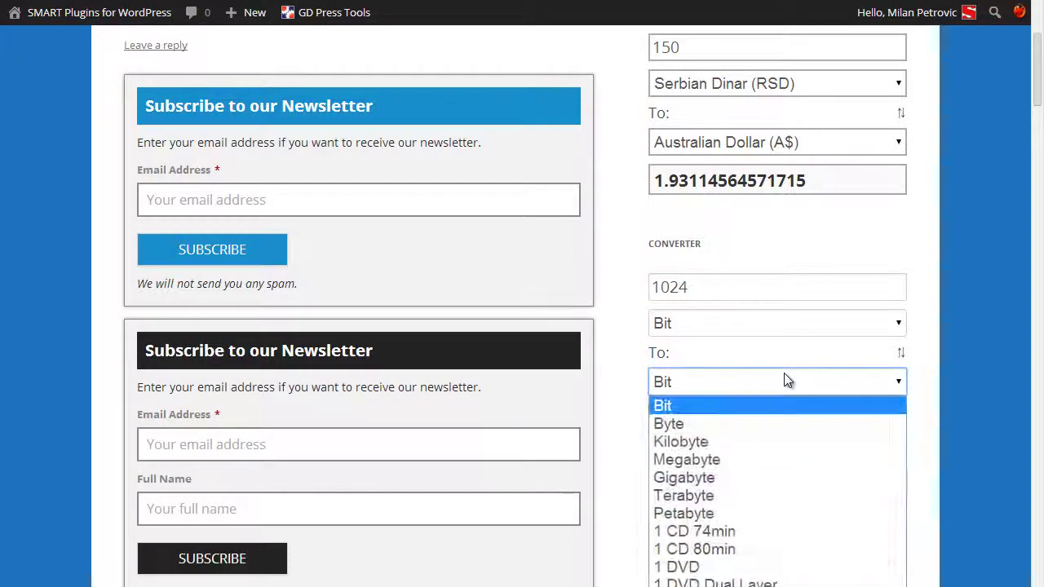
left_click(714, 425)
scroll(881, 378, "down", 2)
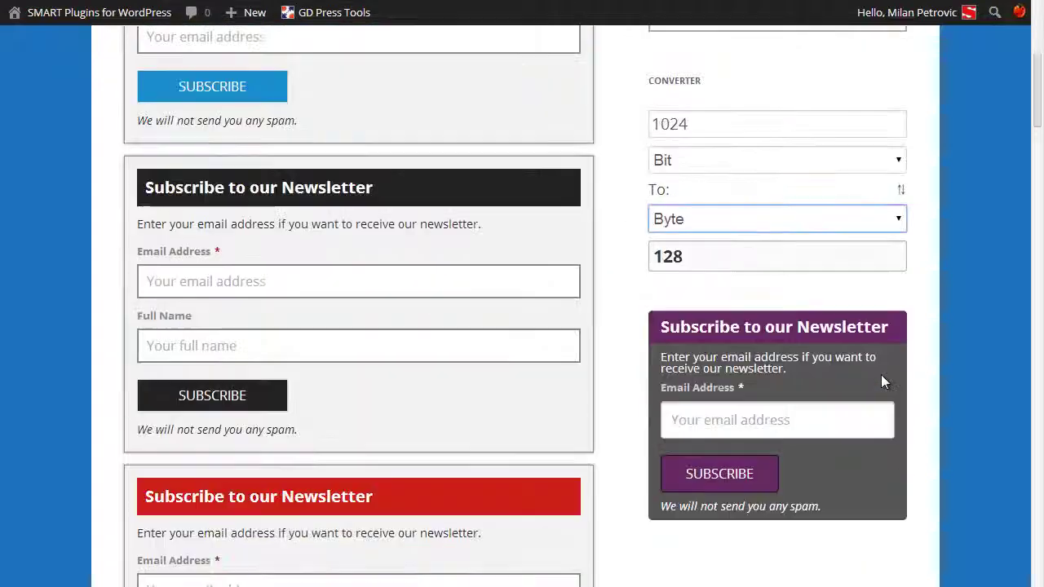
left_click(901, 190)
scroll(913, 220, "up", 2)
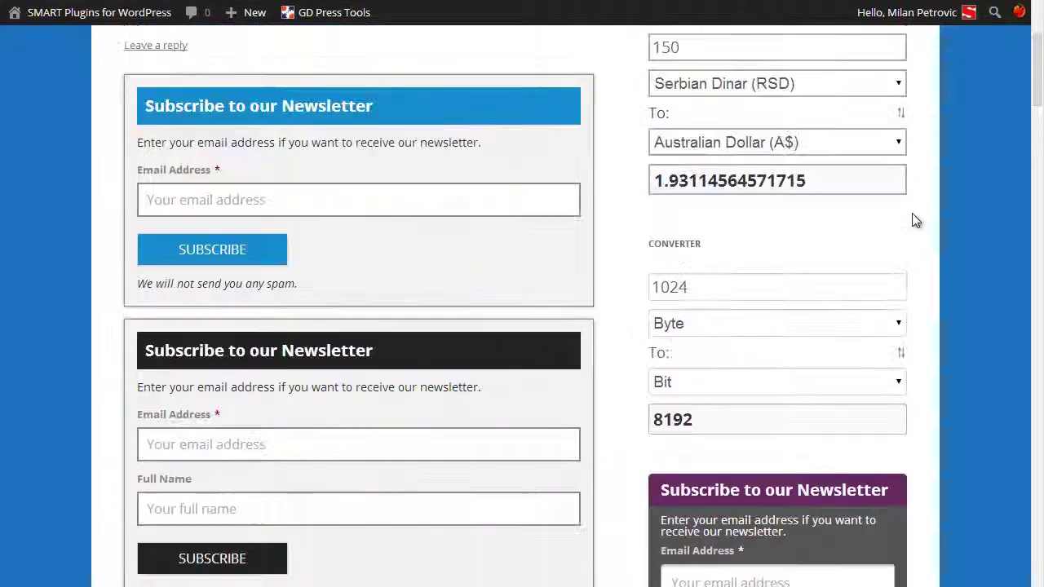
Step: Return to the Widgets page and remove the first Simple: Unit Conversion widget from the Main Sidebar
scroll(843, 220, "up", 1)
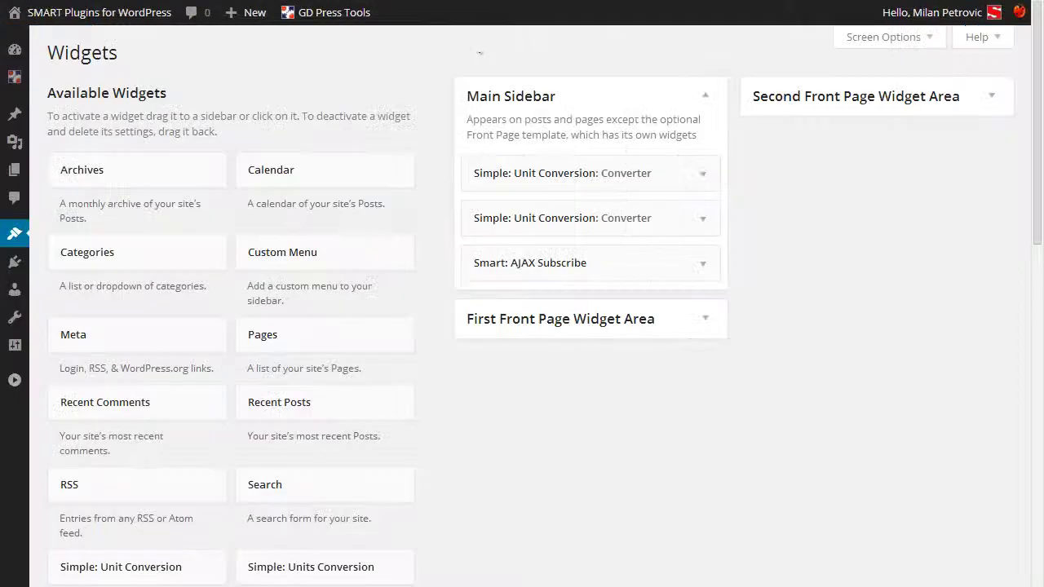
left_click_drag(603, 158, 214, 244)
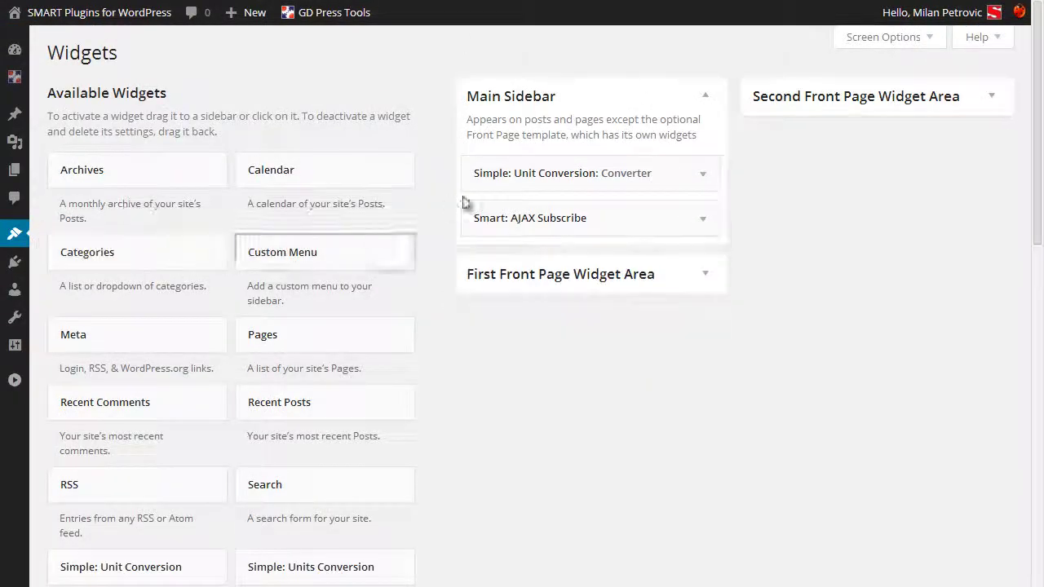
Step: Remove the remaining Simple: Unit Conversion widget from the Main Sidebar and place a Simple: Units Conversion widget above Smart: AJAX Subscribe
left_click_drag(456, 214, 237, 276)
left_click_drag(309, 564, 575, 140)
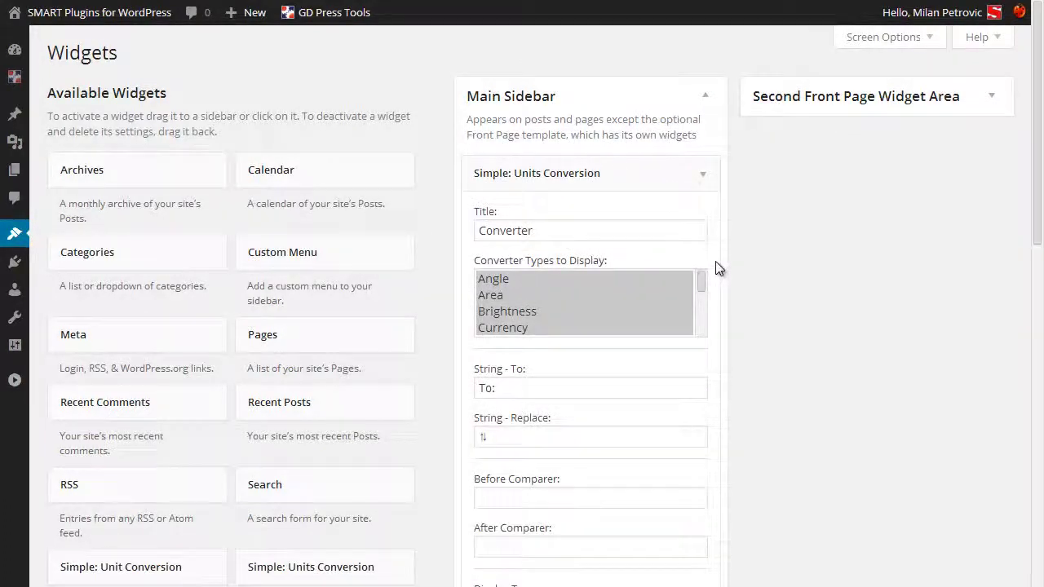
Step: Review the converter types of the Simple: Units Conversion widget and save it with the Plain, Large style
scroll(718, 263, "down", 1)
scroll(541, 245, "down", 4)
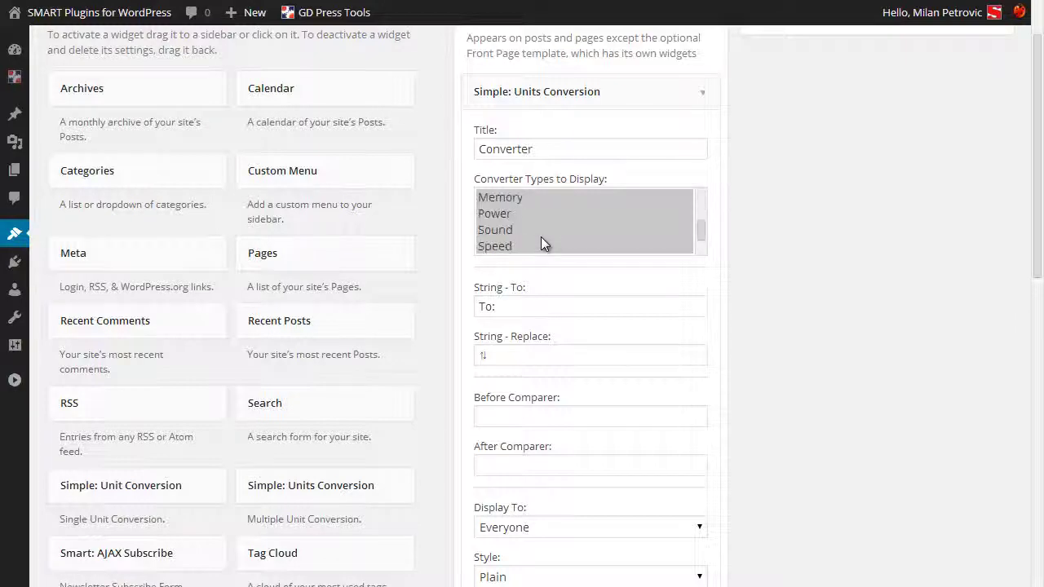
scroll(566, 270, "down", 3)
left_click(607, 341)
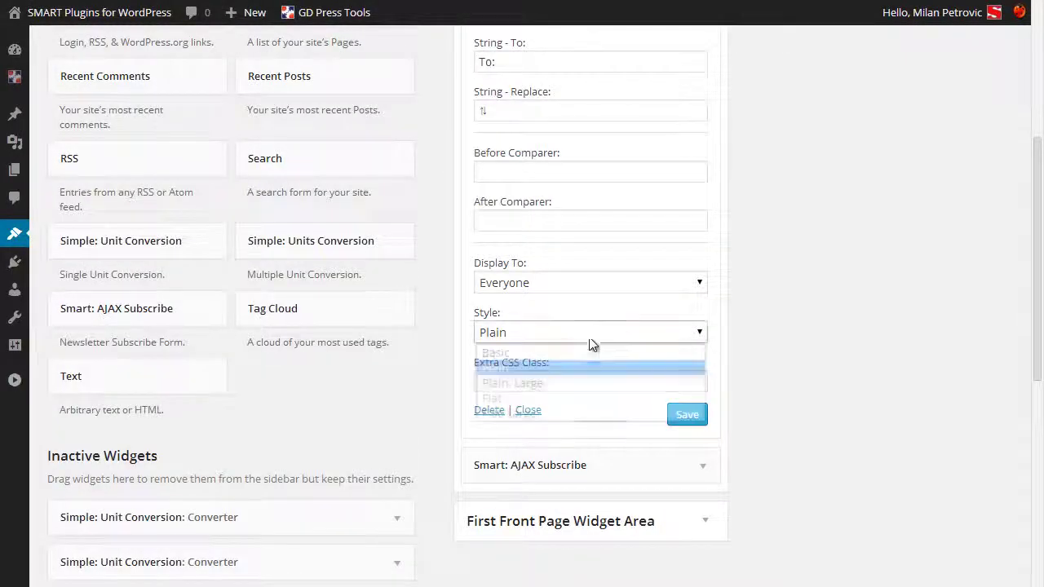
left_click(559, 384)
left_click(681, 416)
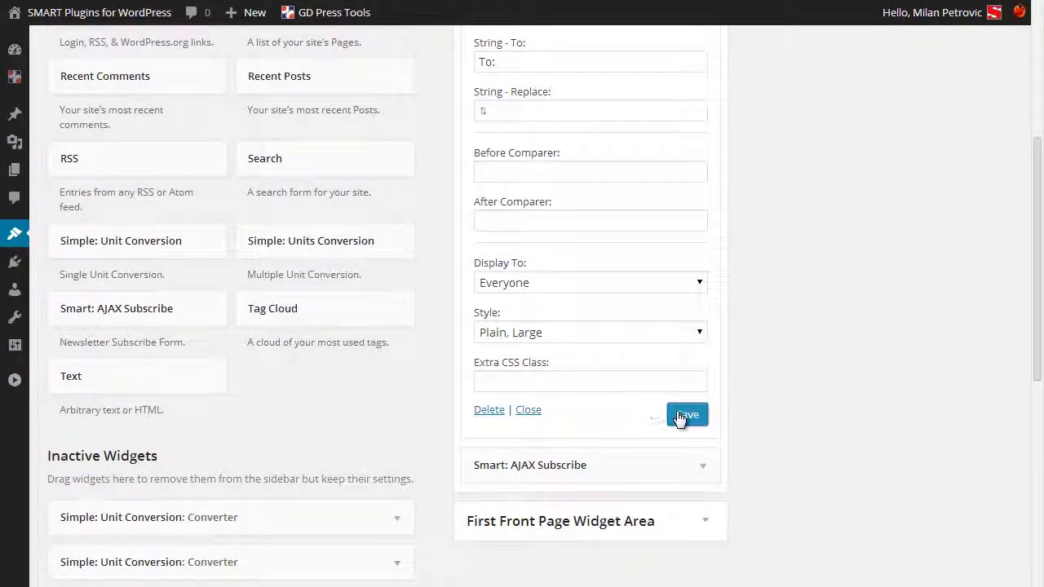
Step: Reload the site's front page and set the converter to Length or Distance with Kilometer as the target unit
key("ctrl+Tab")
key("F5")
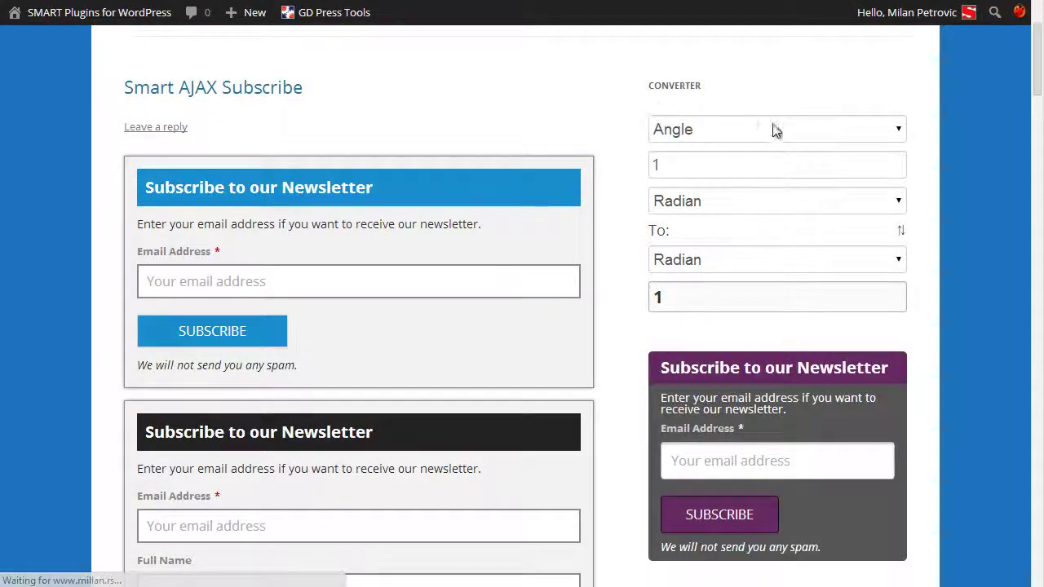
left_click(899, 133)
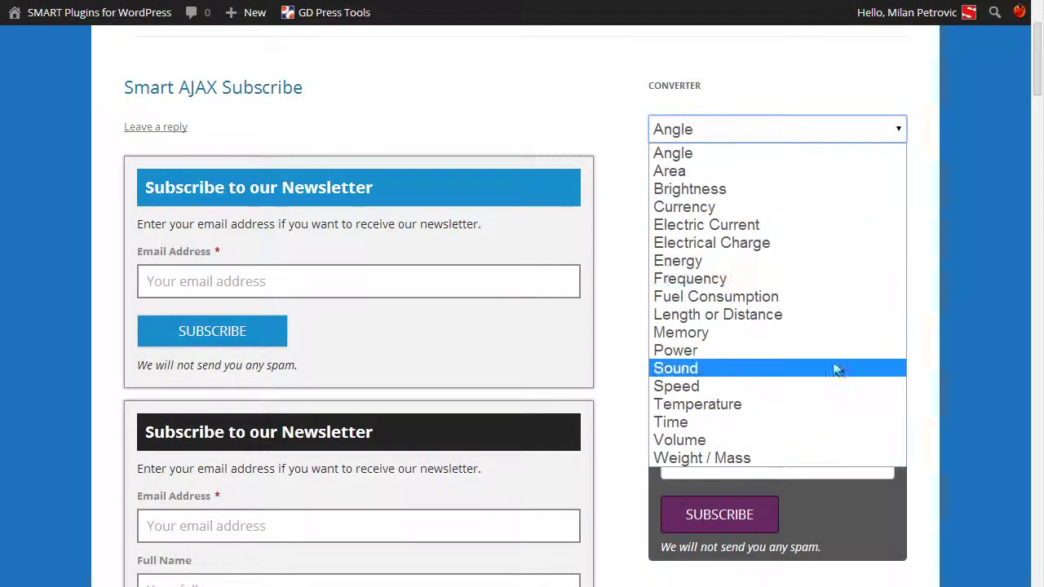
left_click(820, 316)
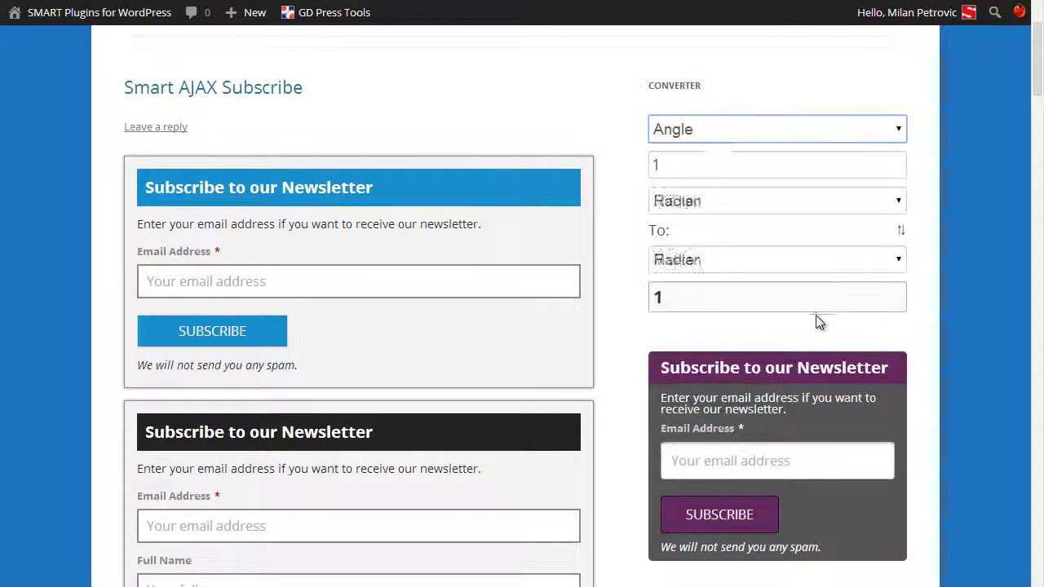
left_click(828, 259)
left_click(775, 353)
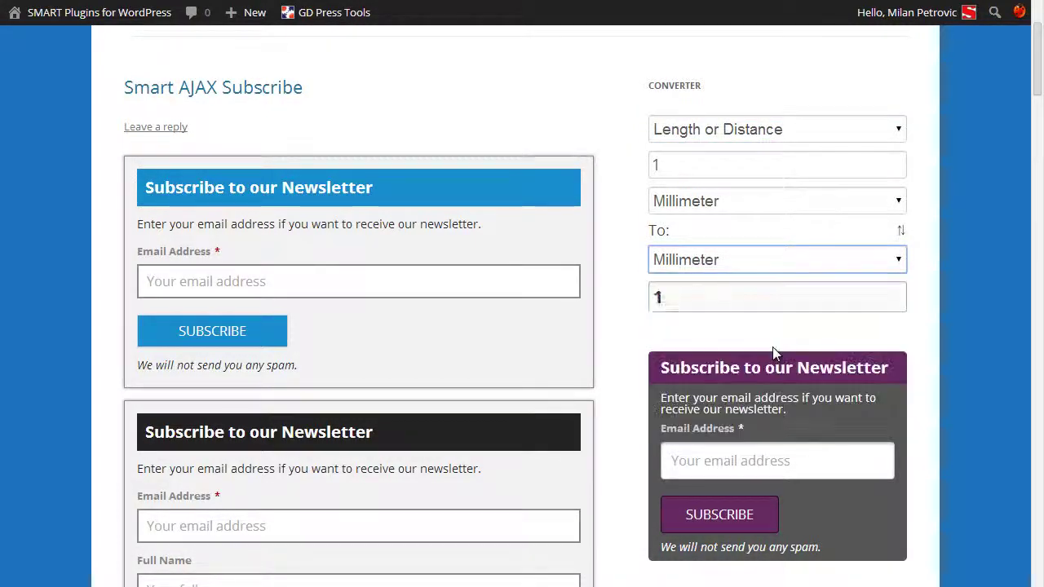
Step: Enter 10000 as the length value to convert and swap the Millimeter and Kilometer units
left_click(748, 170)
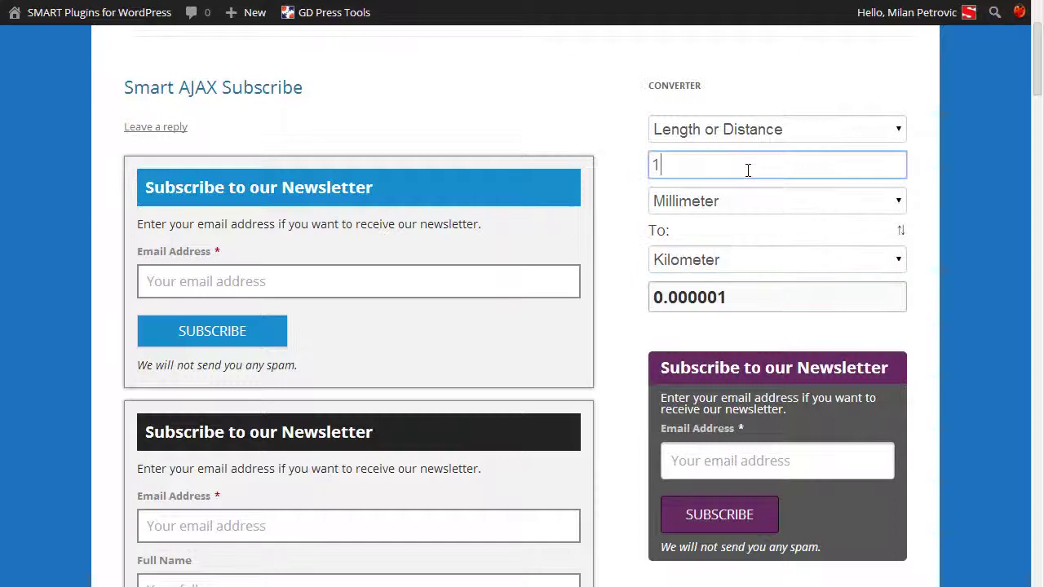
type("0000")
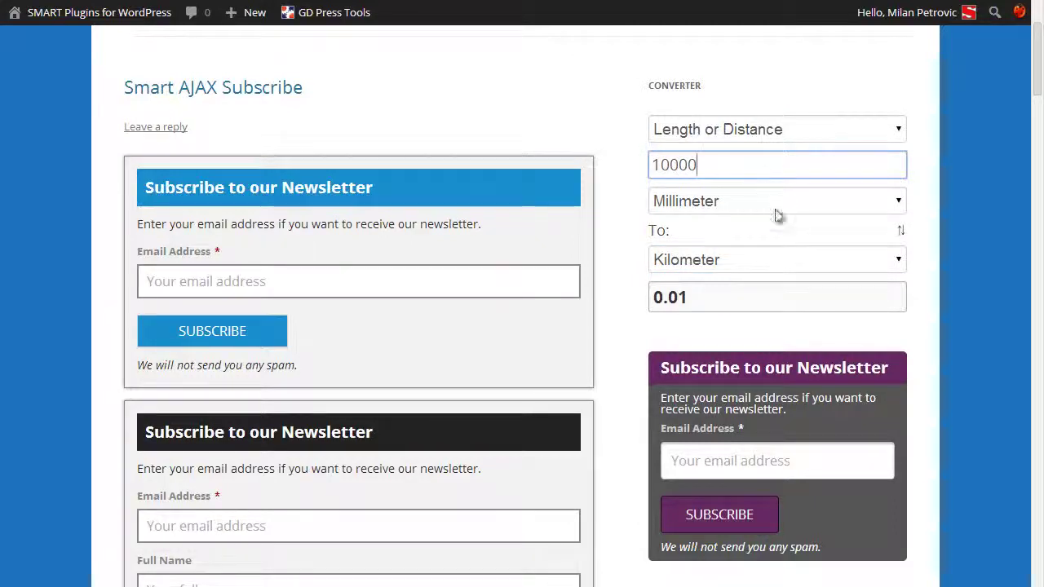
left_click(900, 233)
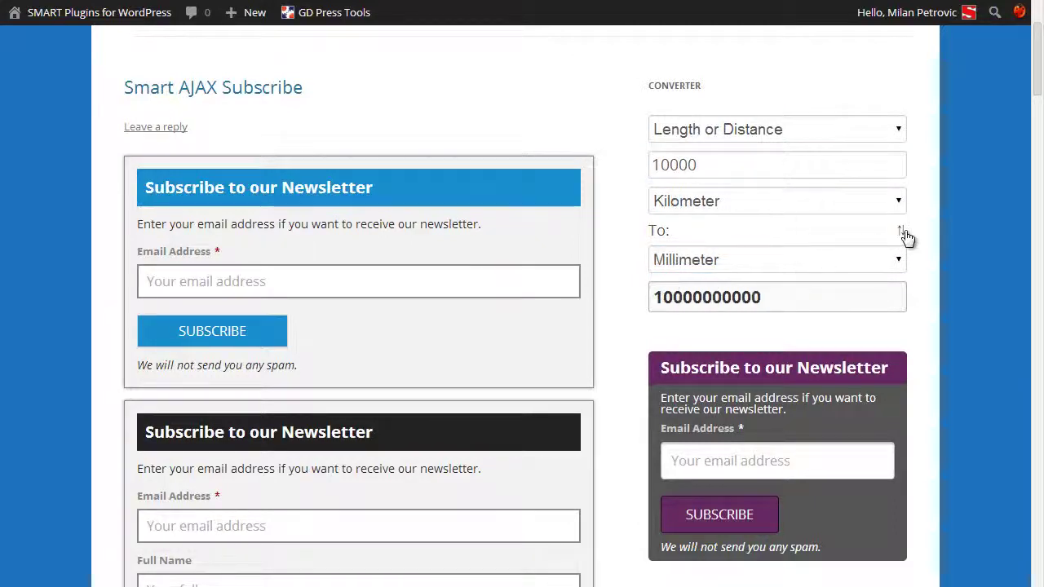
Step: Switch the converter to Sound, convert the value from Bel to Neper and swap the two units
left_click(811, 133)
left_click(725, 372)
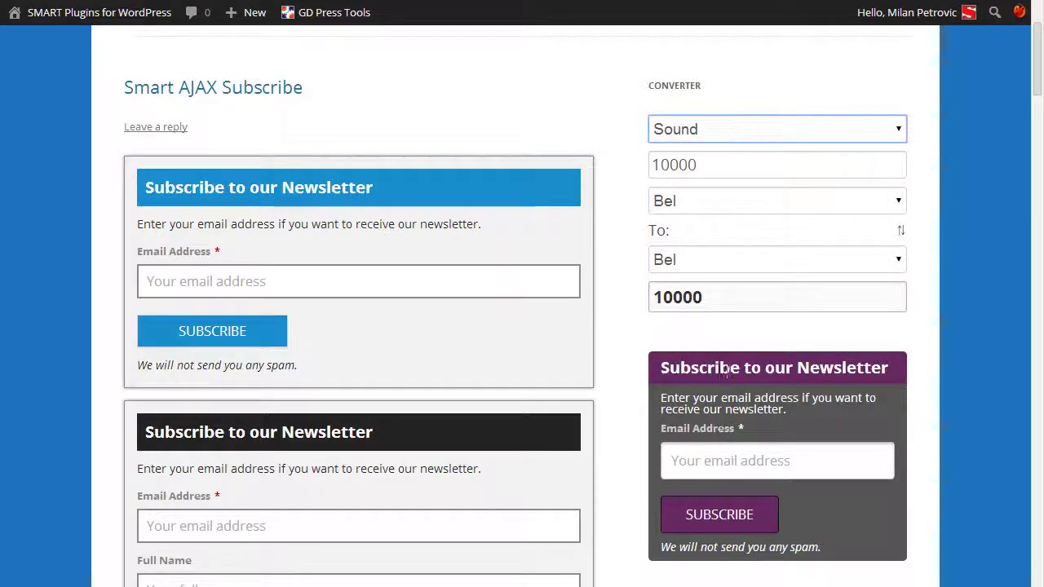
left_click(832, 260)
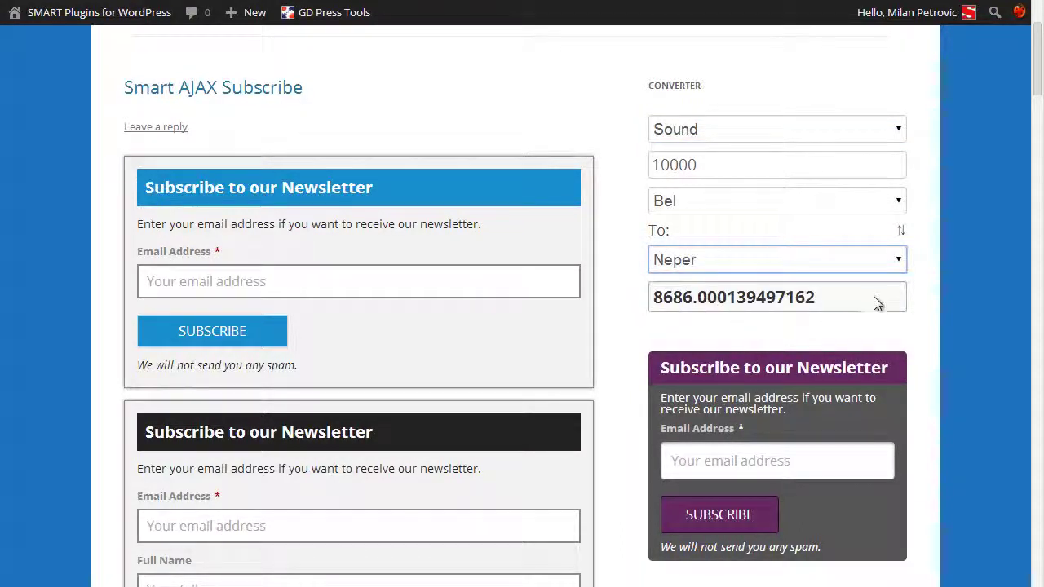
left_click(902, 228)
Step: Return the converter to Length or Distance, switch it to Temperature and convert the value from Celsius to Reaumur
left_click(871, 137)
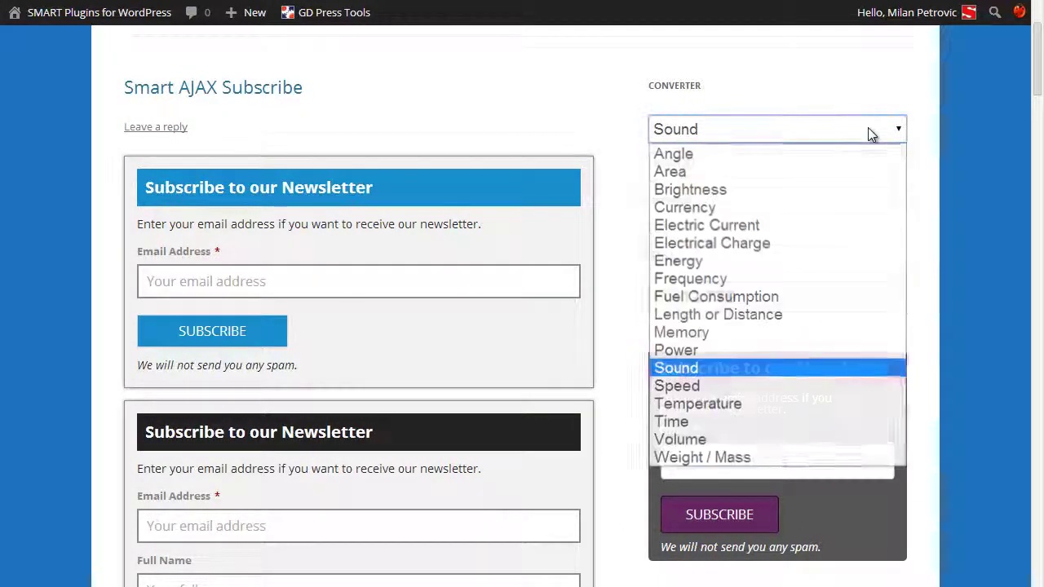
left_click(802, 314)
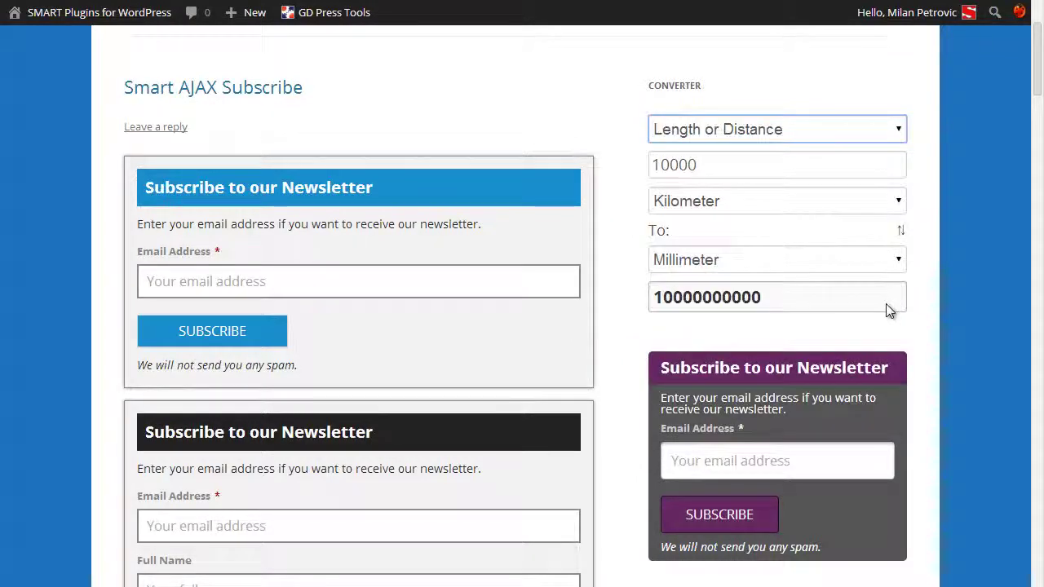
left_click(858, 128)
left_click(771, 402)
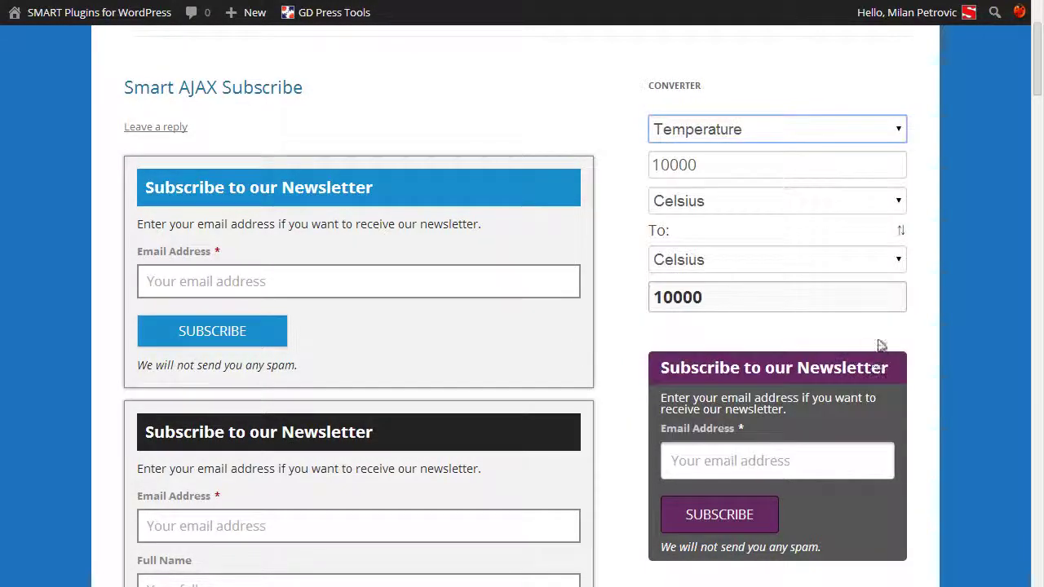
left_click(824, 266)
left_click(742, 338)
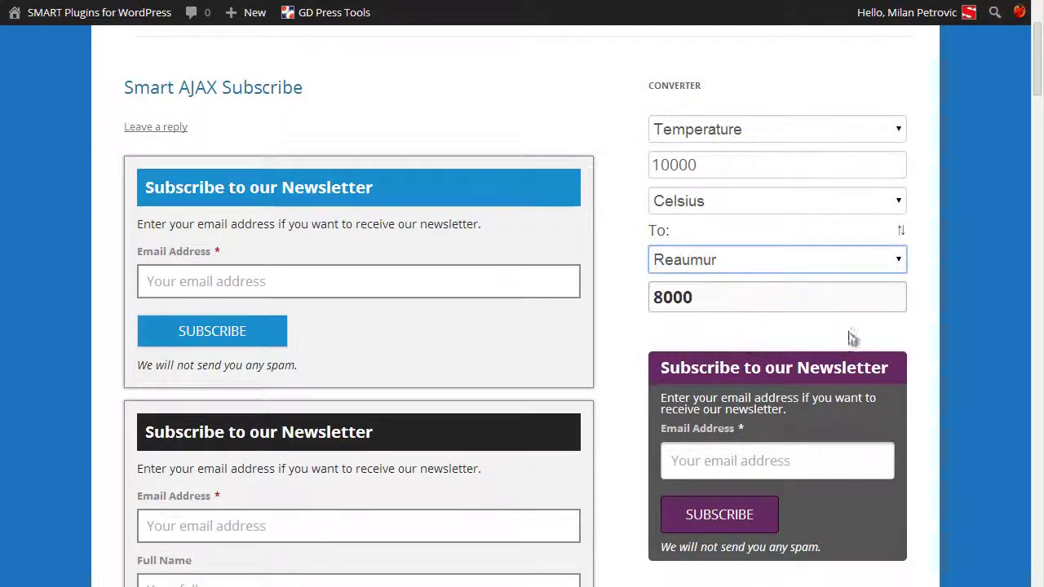